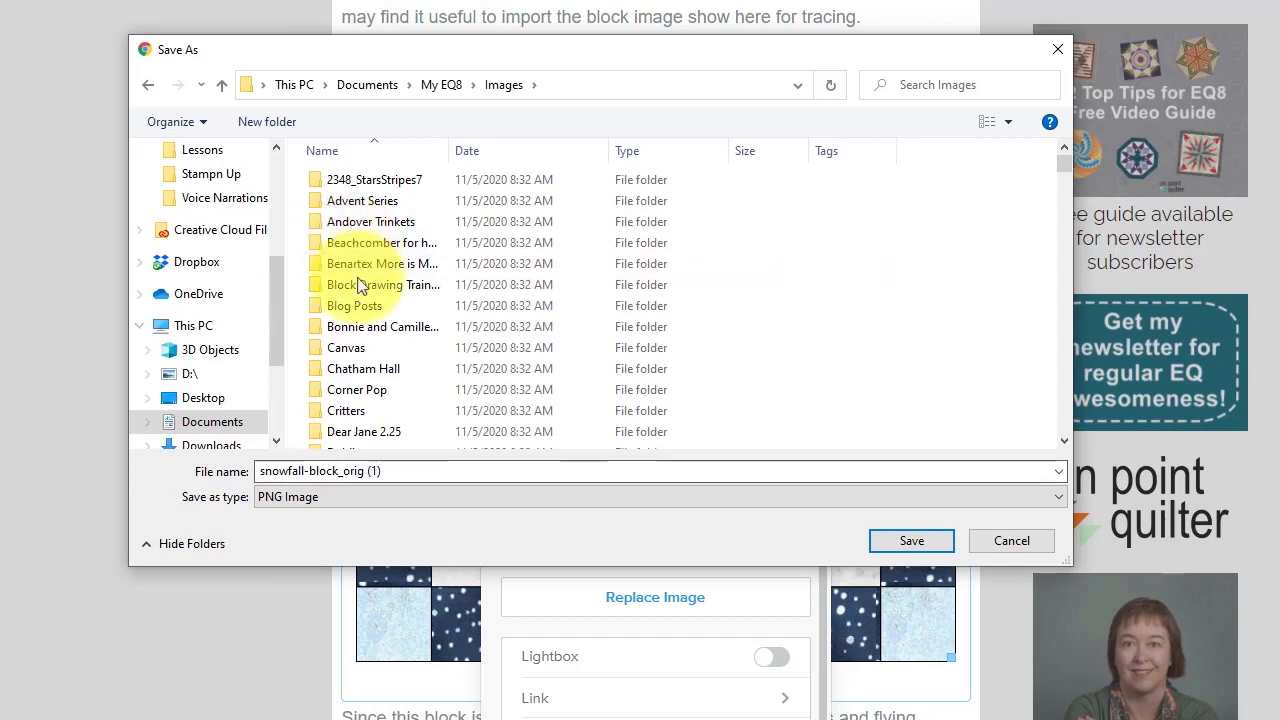
Save the block image as a PNG named snowfall-block OPQ in the My EQ8 Images folder
double_click(384, 471)
left_click_drag(386, 473, 339, 480)
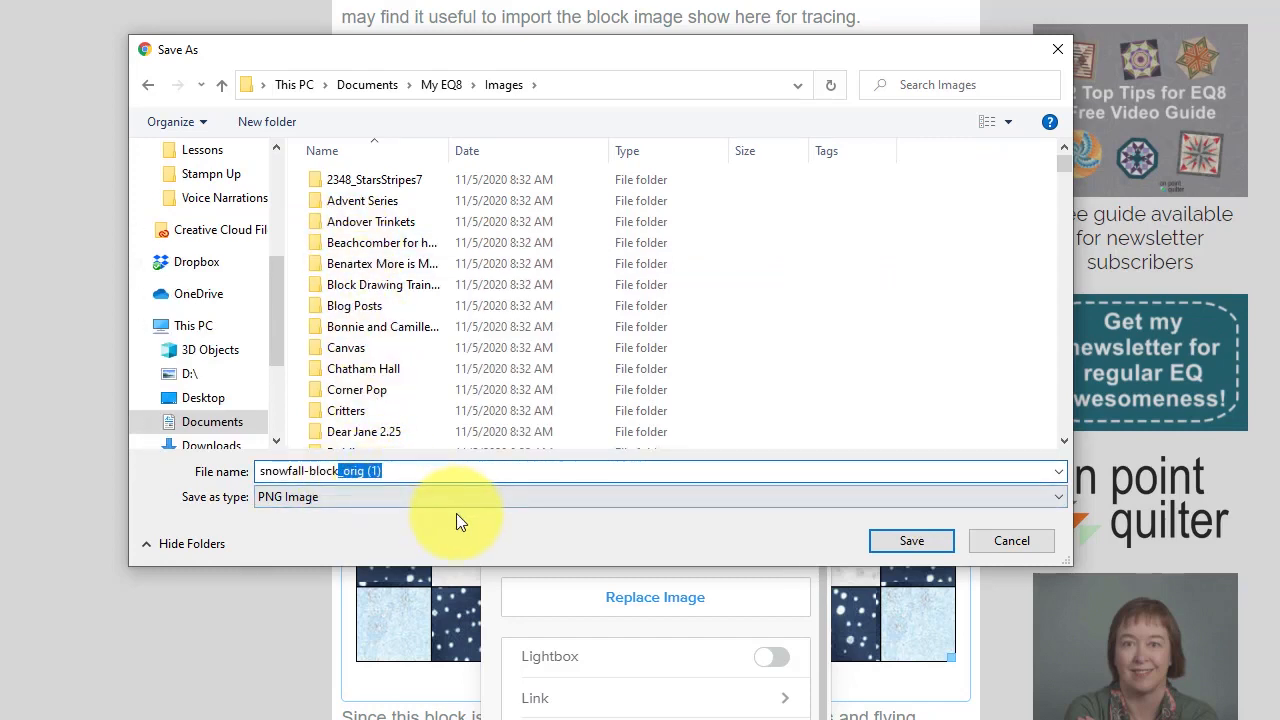
key("BackSpace")
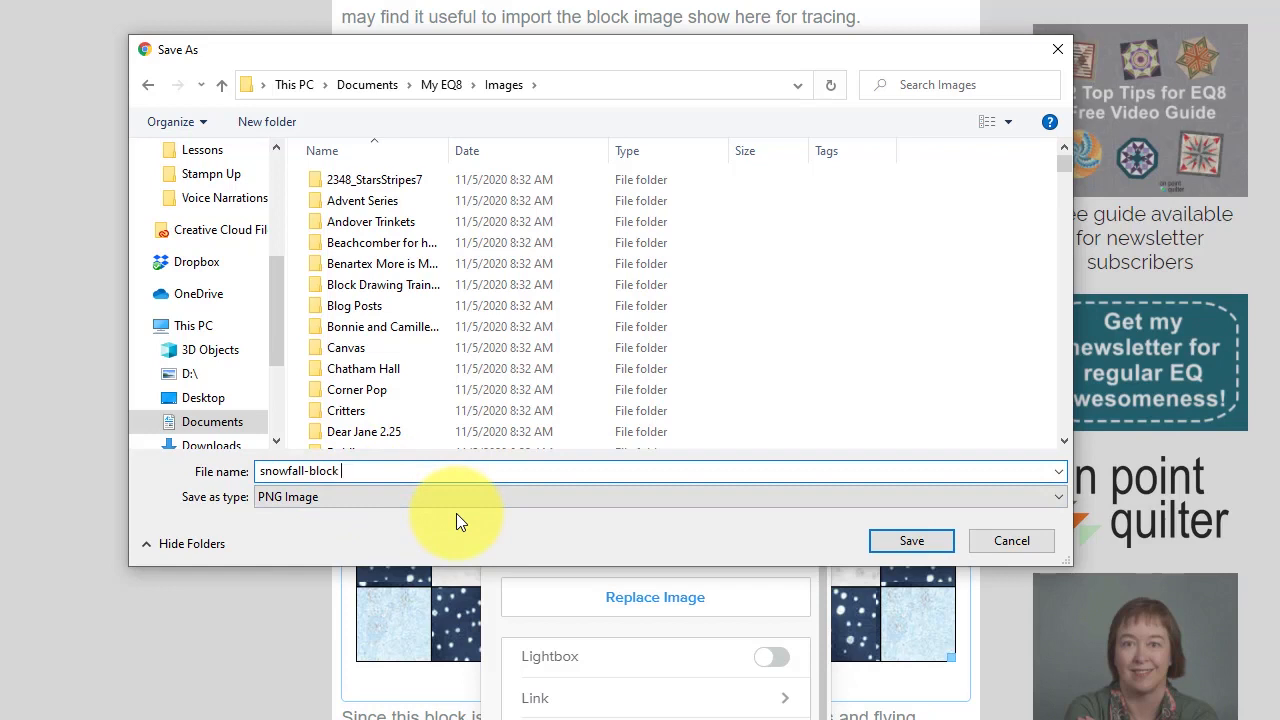
type("OPQ")
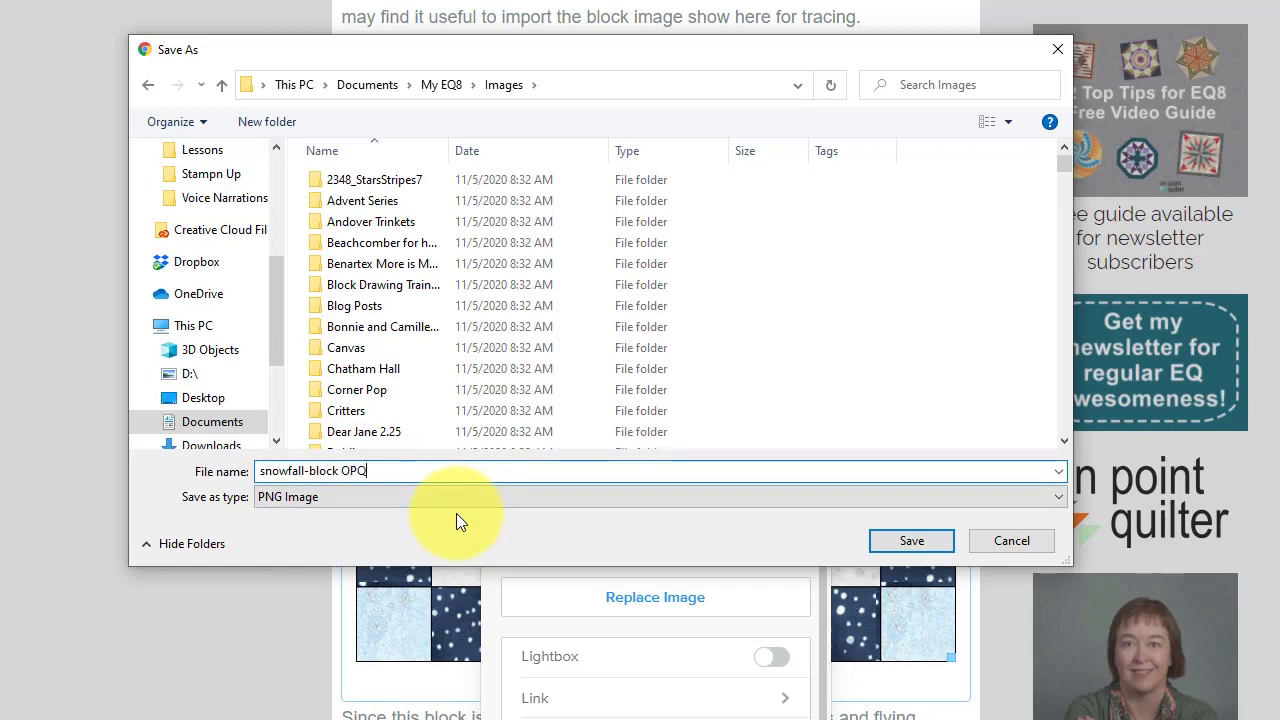
left_click(919, 546)
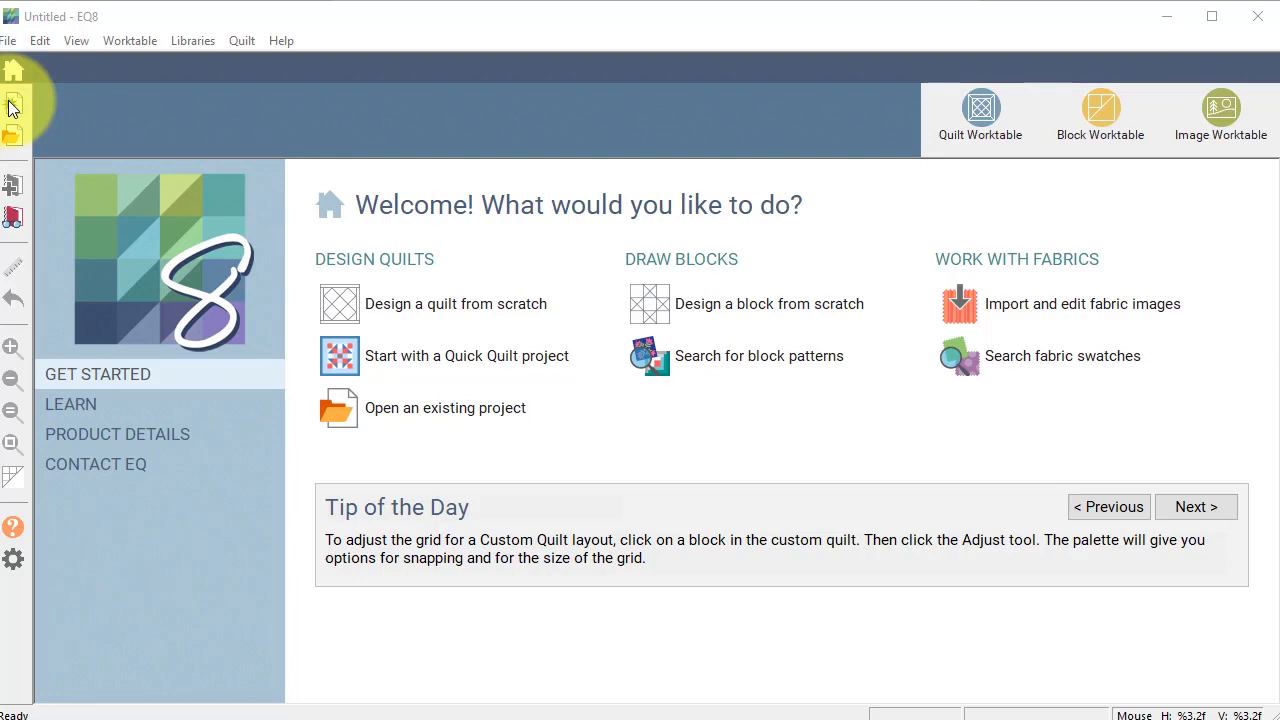
Switch to EQ8 and create a new project named Snowfall
left_click(12, 108)
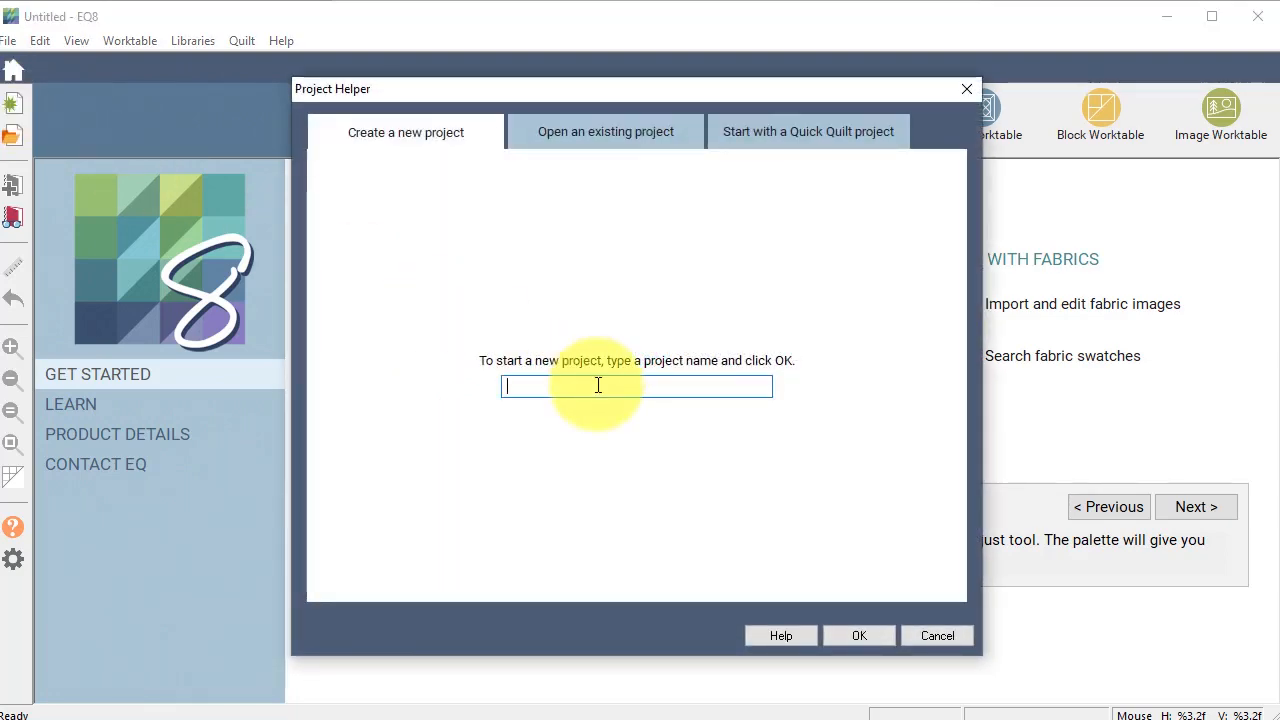
type("Snowfall")
left_click(862, 636)
Clear all unused default fabrics from the Project Sketchbook and close it
left_click(12, 217)
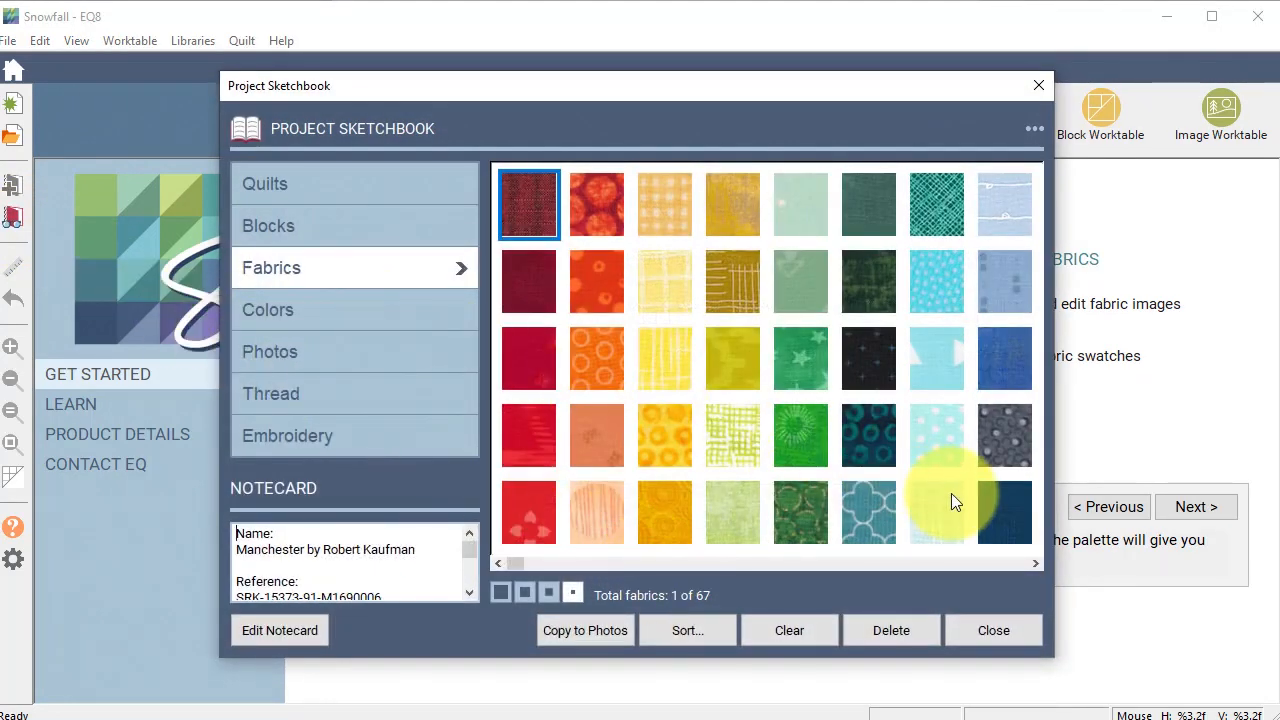
left_click(790, 631)
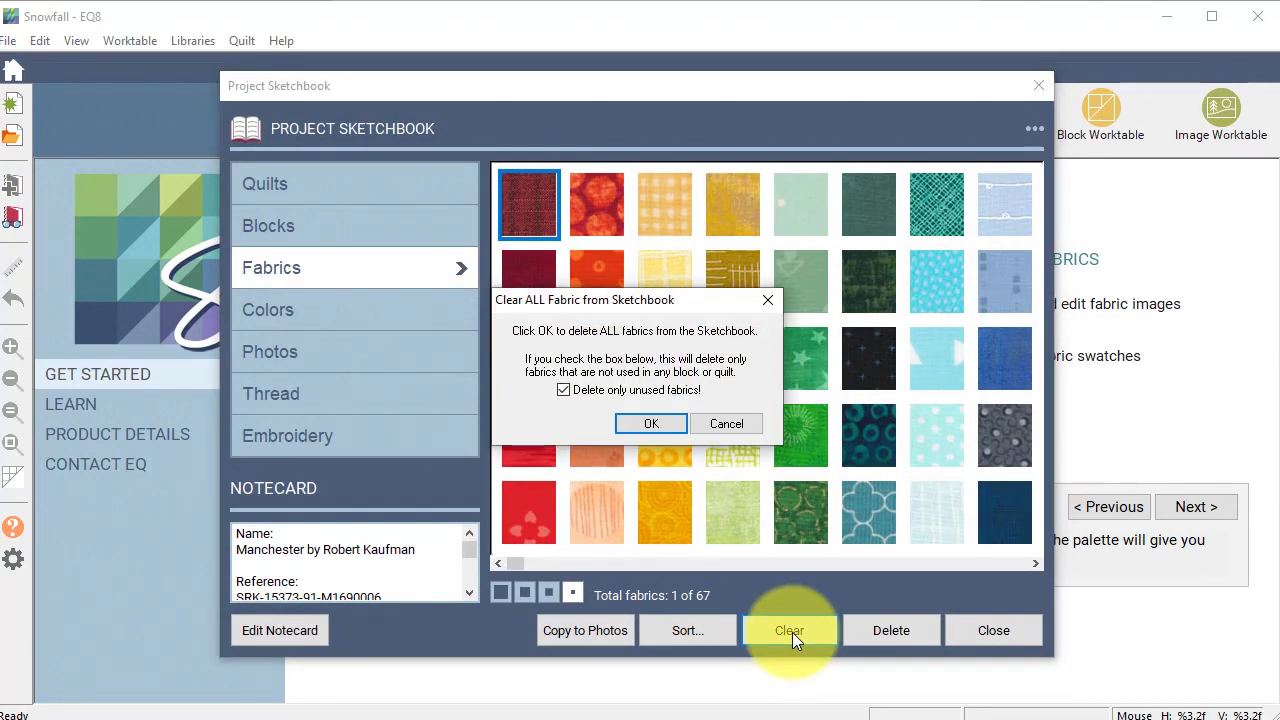
left_click(651, 423)
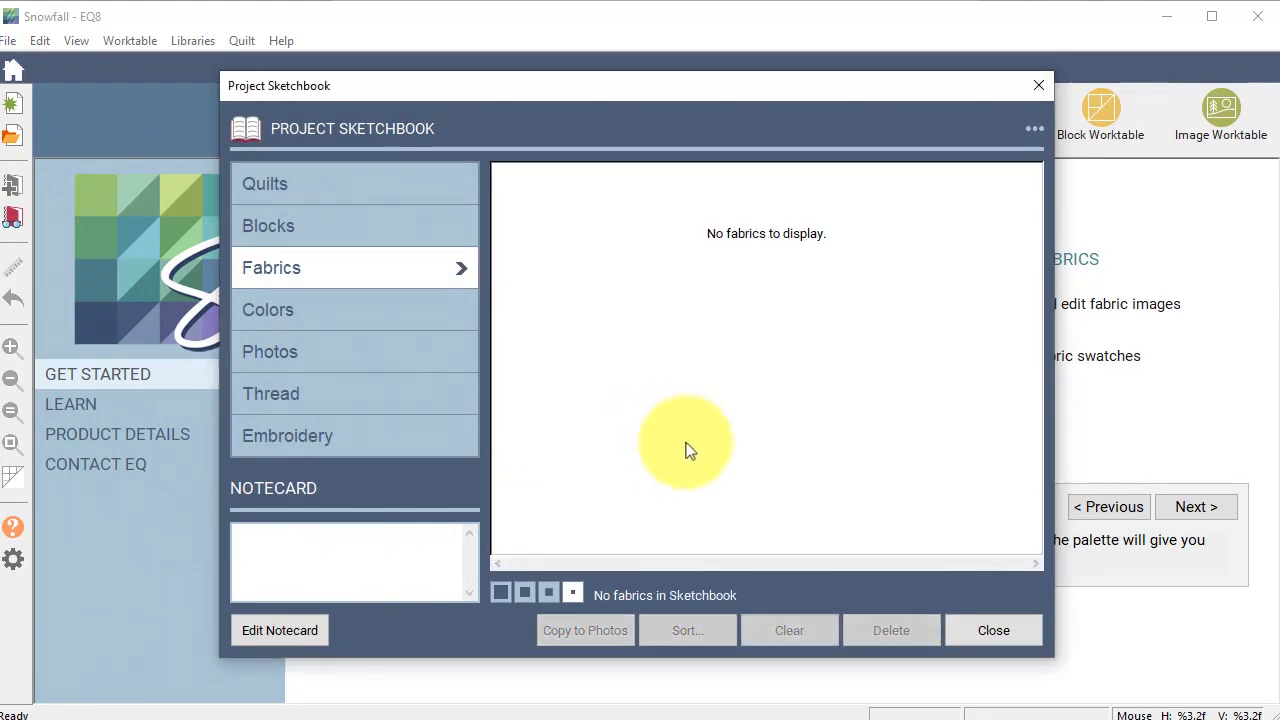
left_click(986, 626)
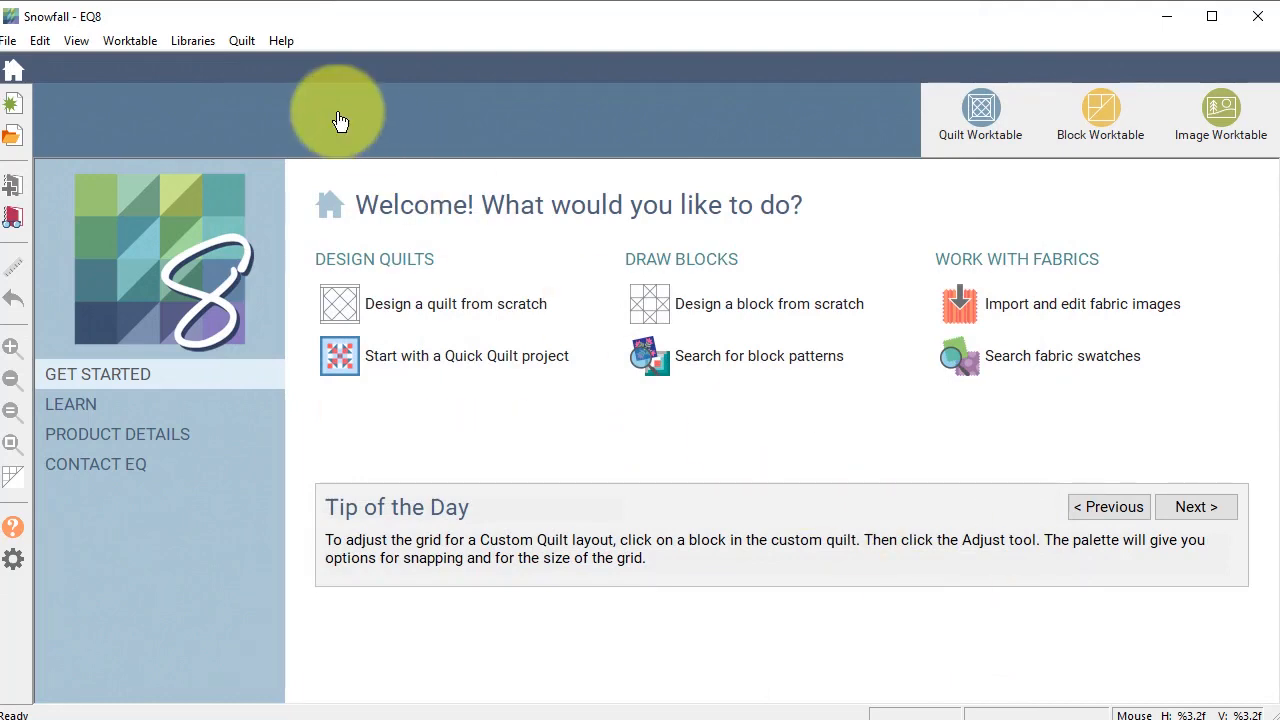
Open the First Snowfall by Hoffman collection under 2020 Fabric of the Month in the EQ Fabric Library
left_click(1085, 357)
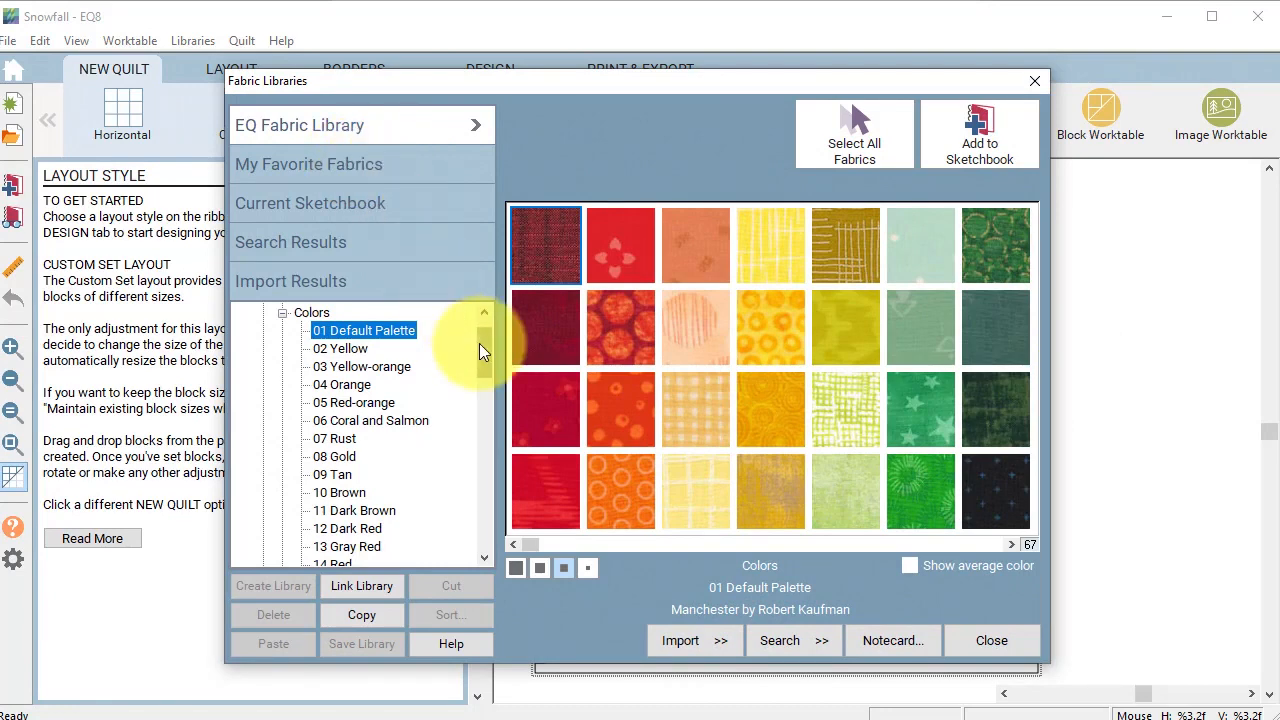
left_click_drag(480, 350, 497, 537)
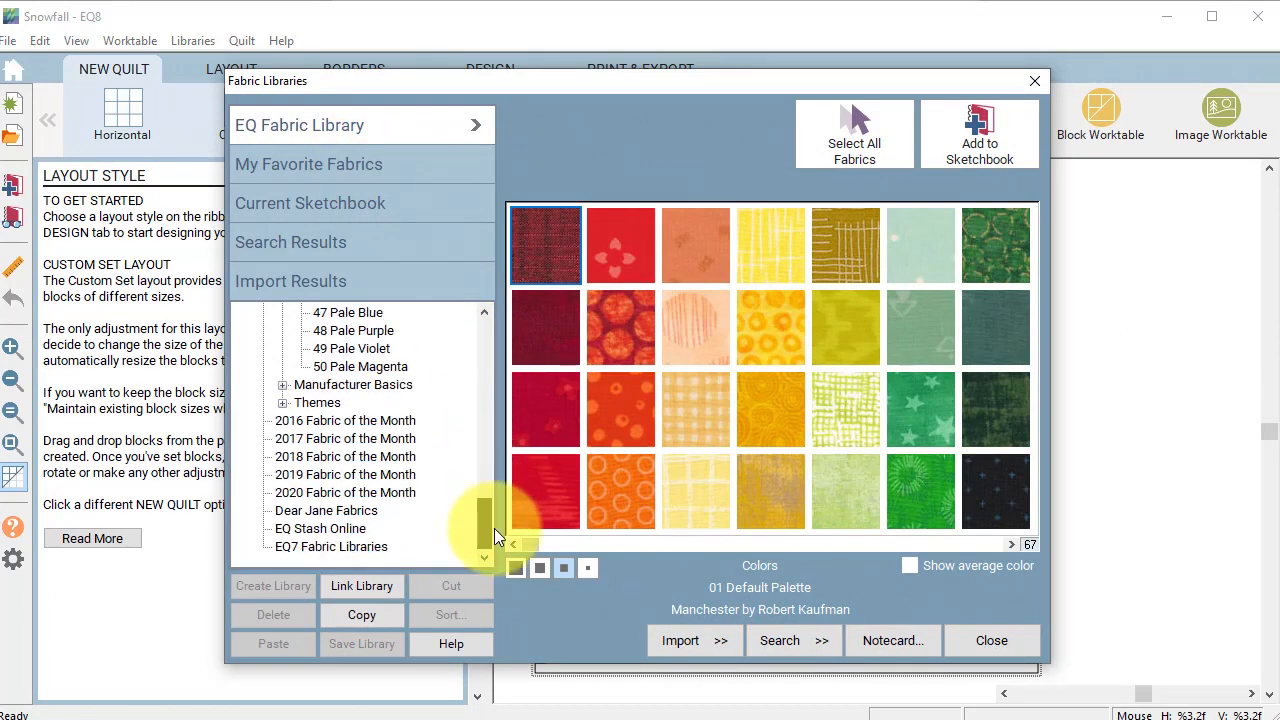
left_click(367, 493)
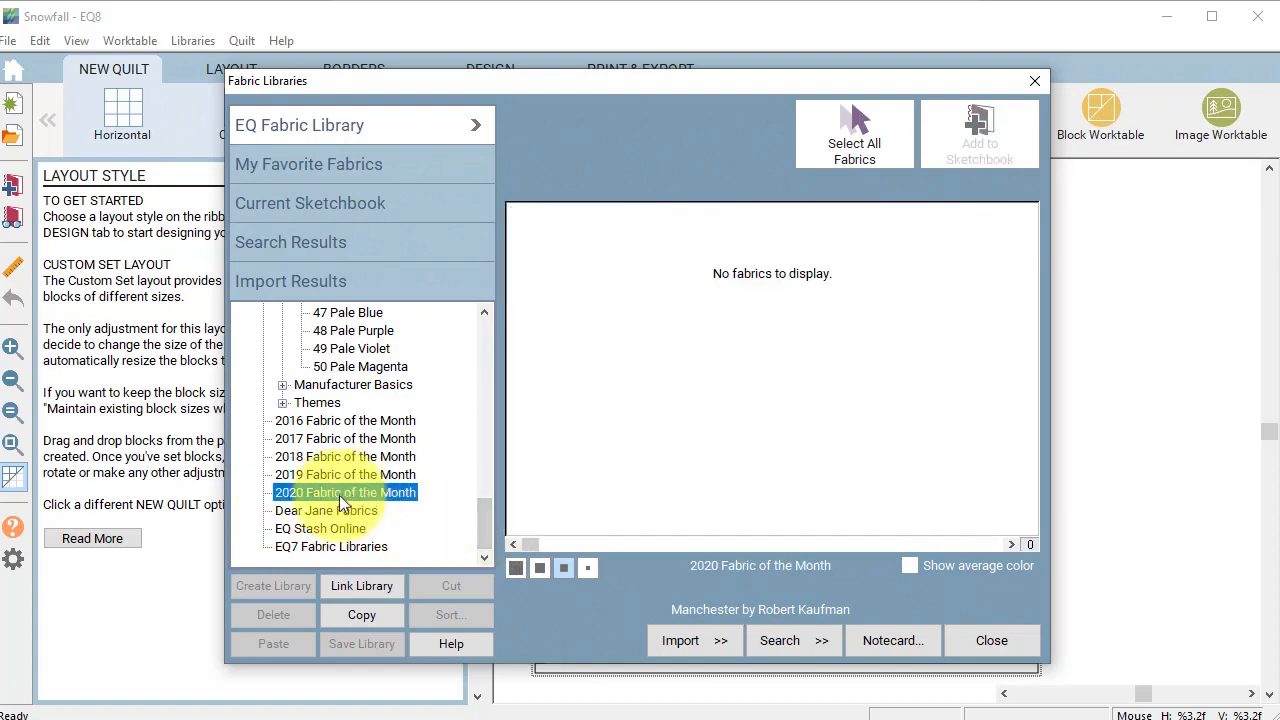
left_click(264, 495)
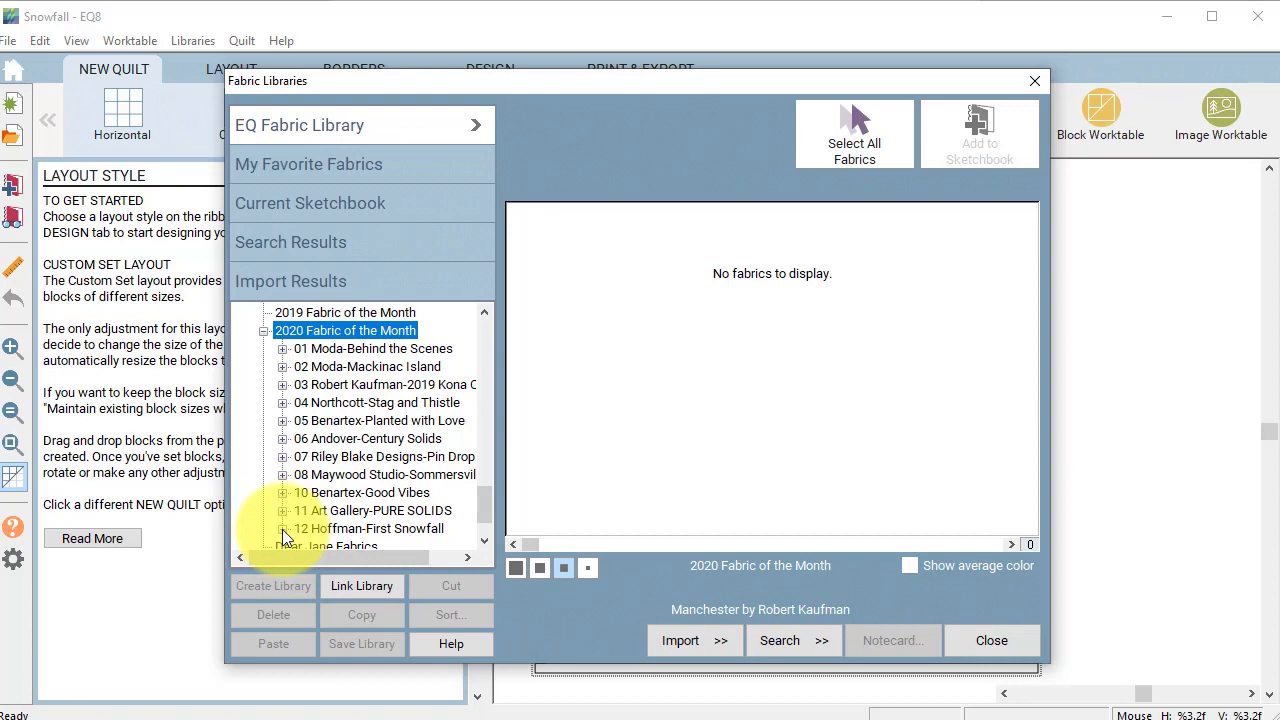
left_click(282, 529)
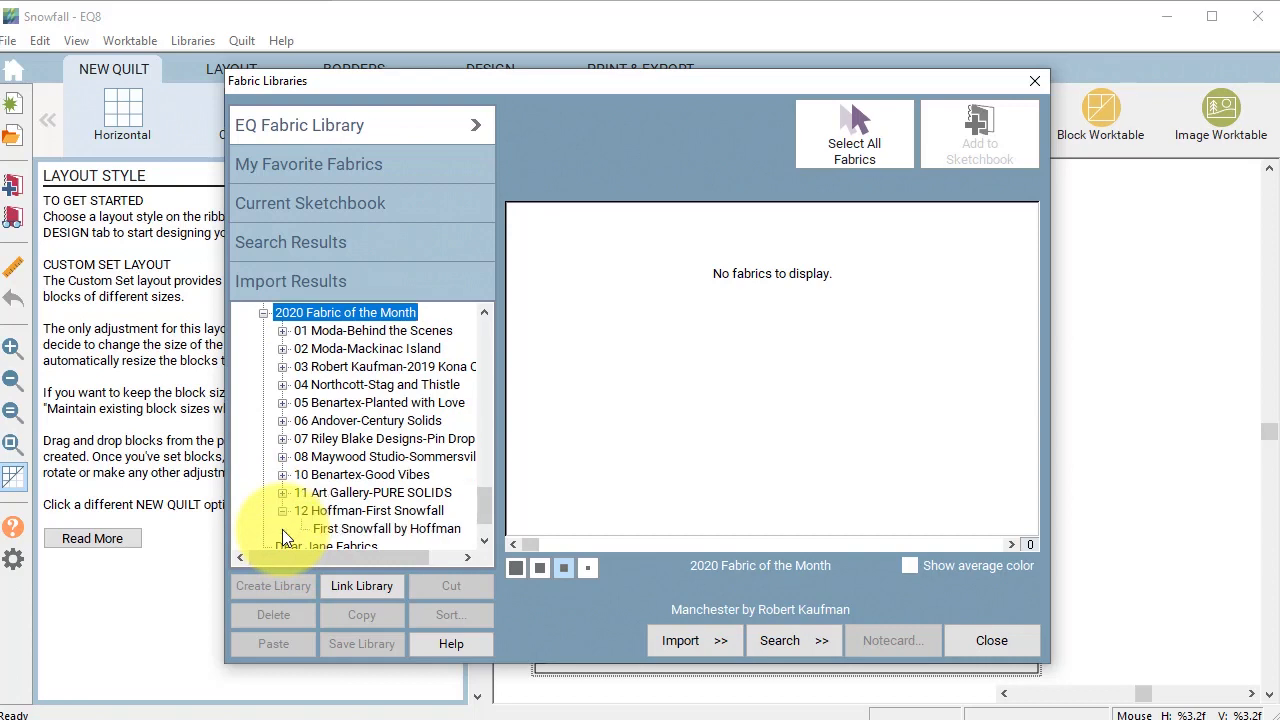
left_click(412, 533)
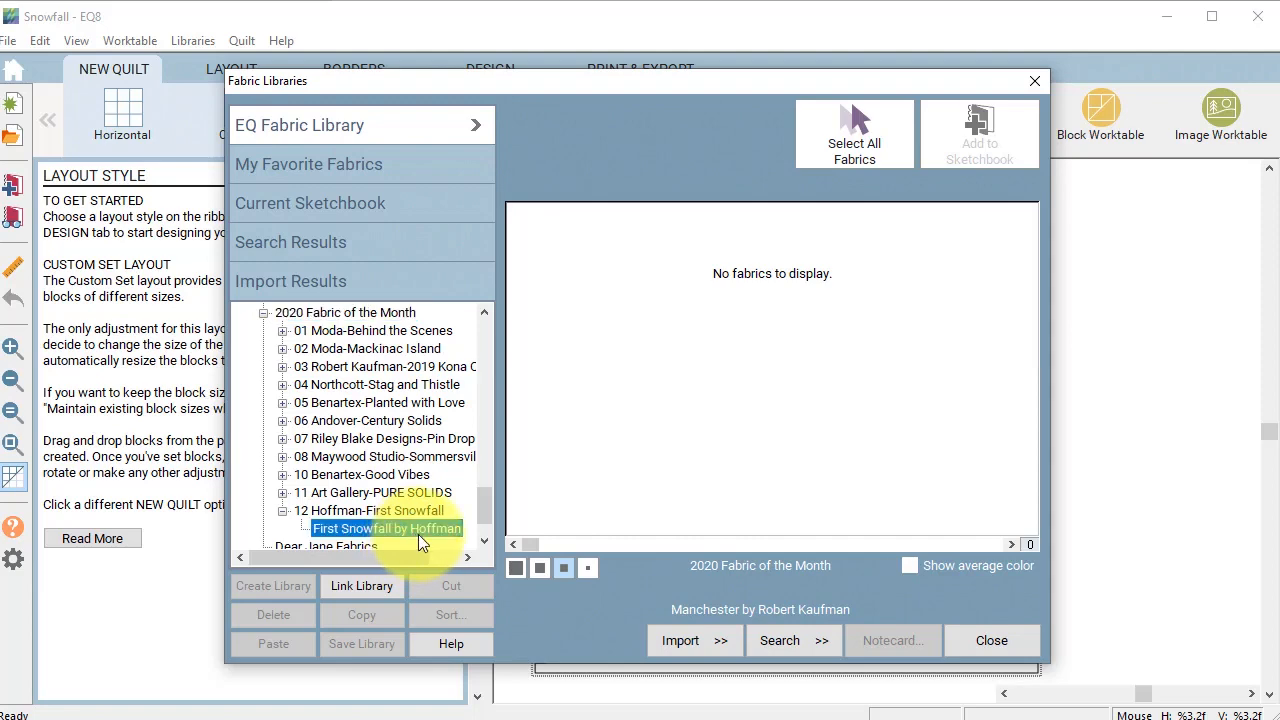
Add all the First Snowfall fabrics to the project sketchbook and close the fabric library
left_click(860, 131)
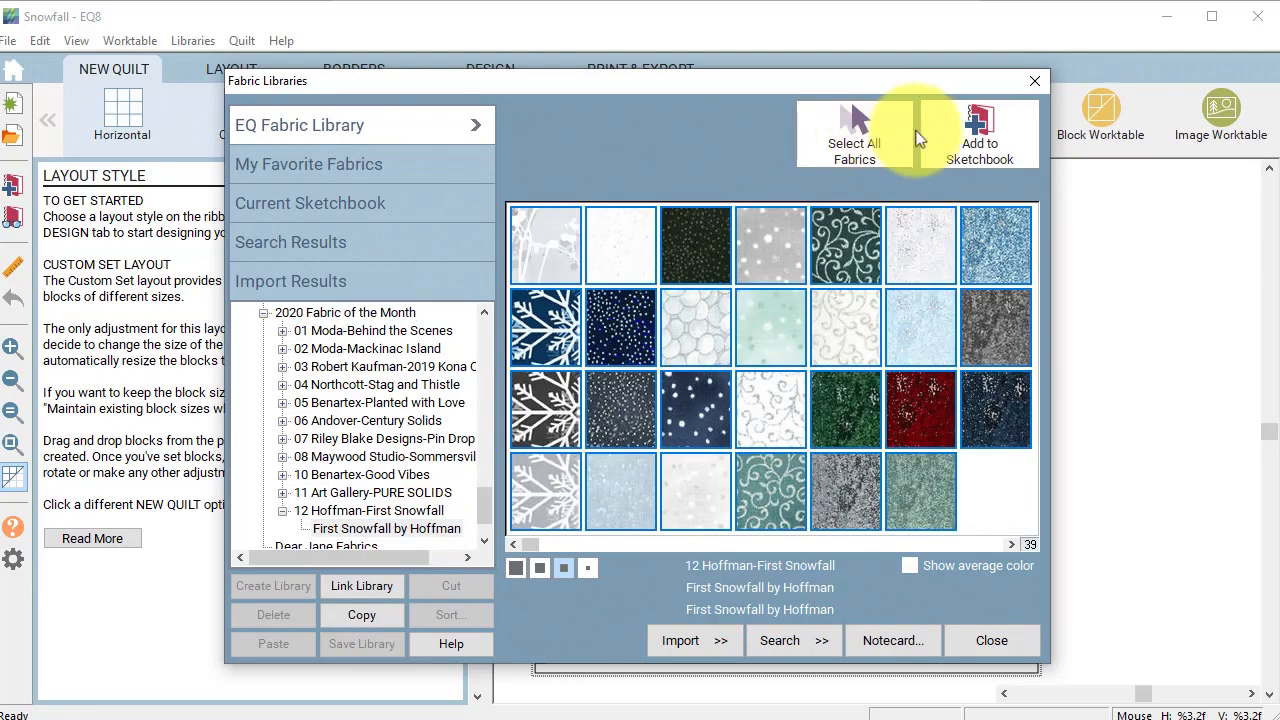
left_click(987, 137)
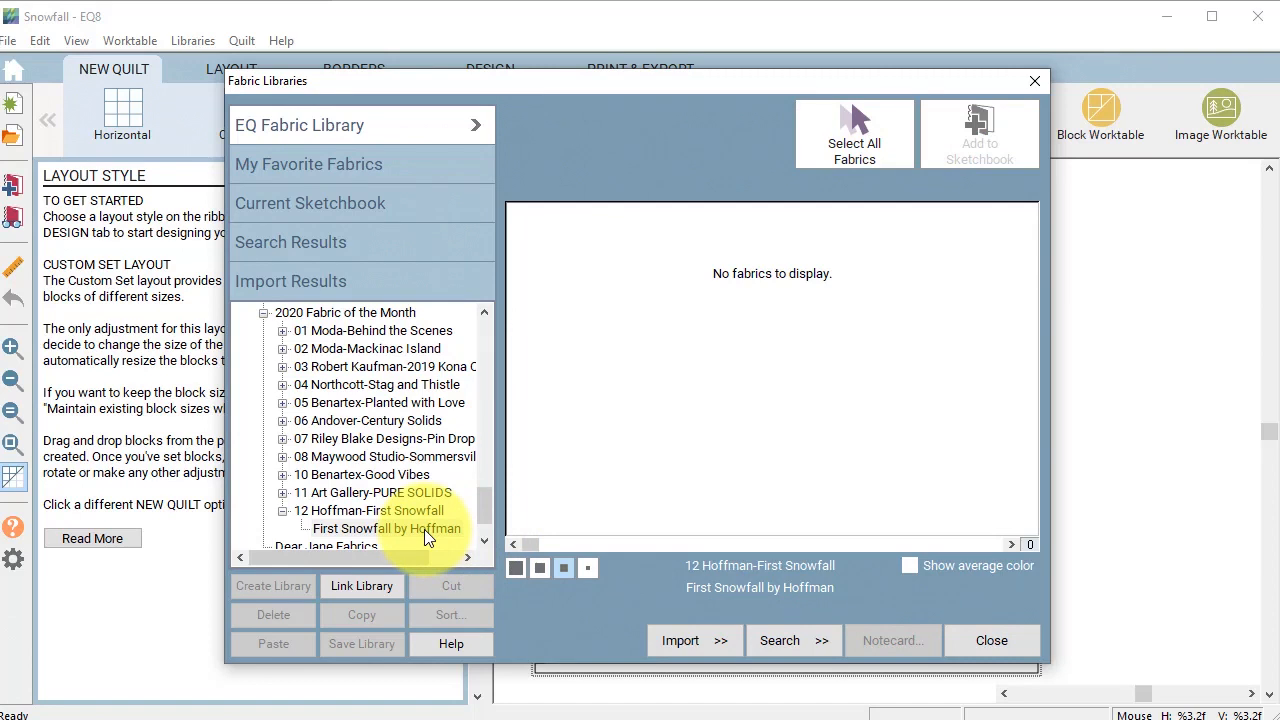
left_click(996, 643)
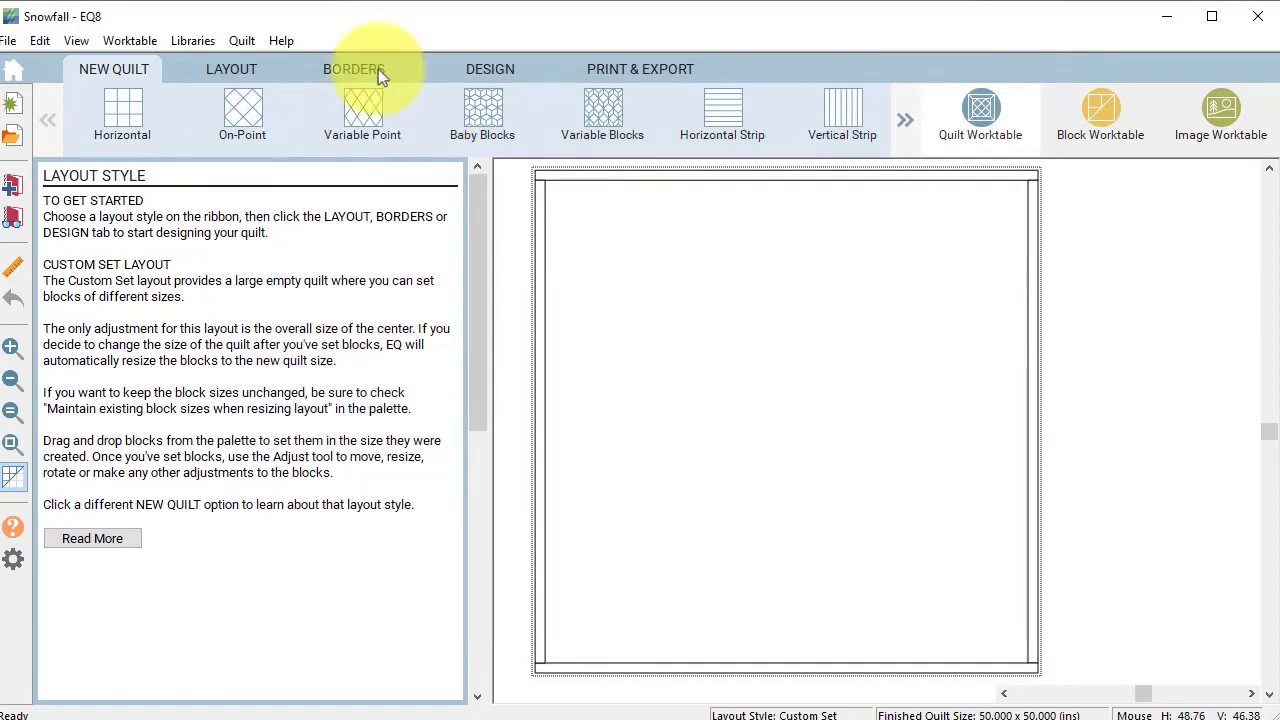
Start designing a block from scratch as a pieced EasyDraw block
left_click(17, 72)
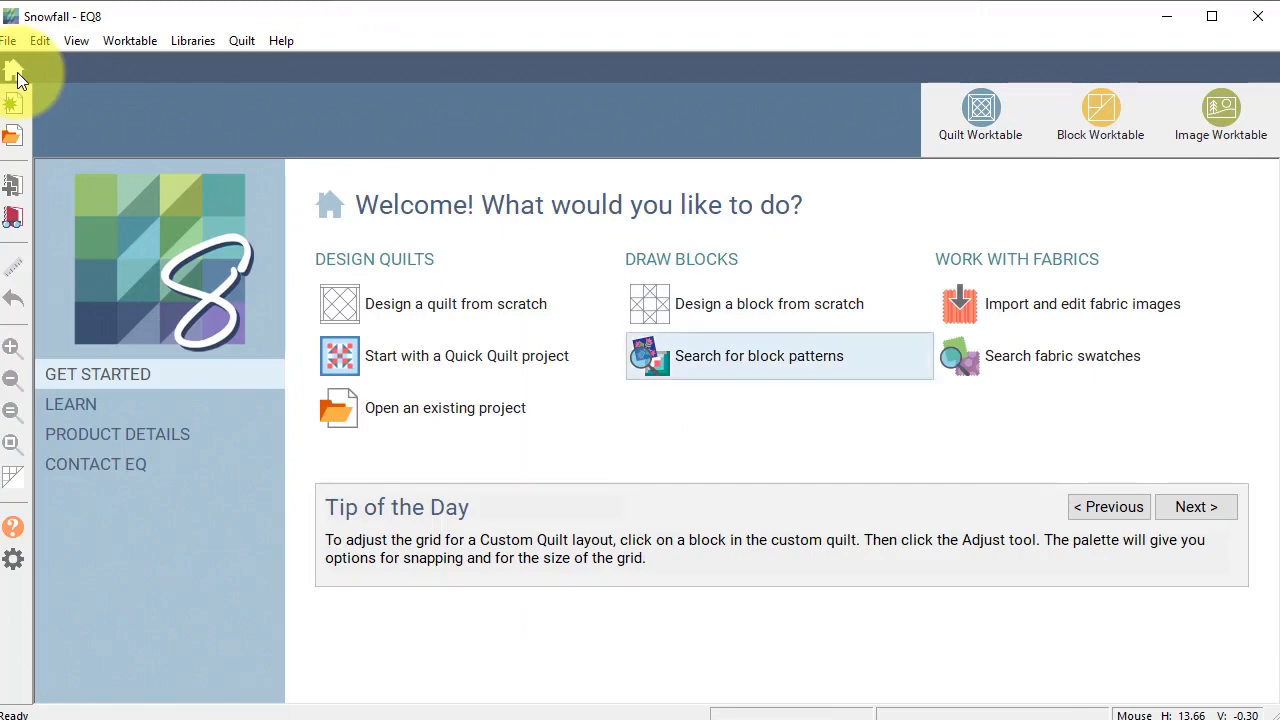
left_click(849, 306)
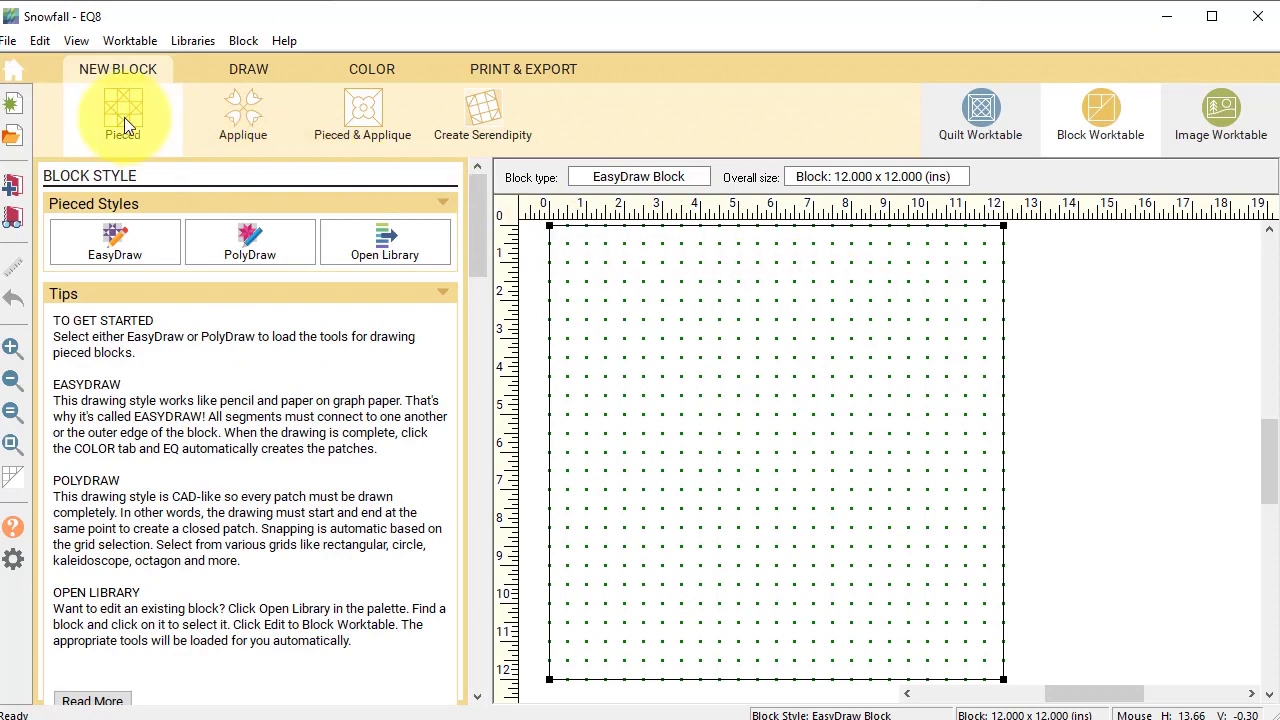
left_click(103, 234)
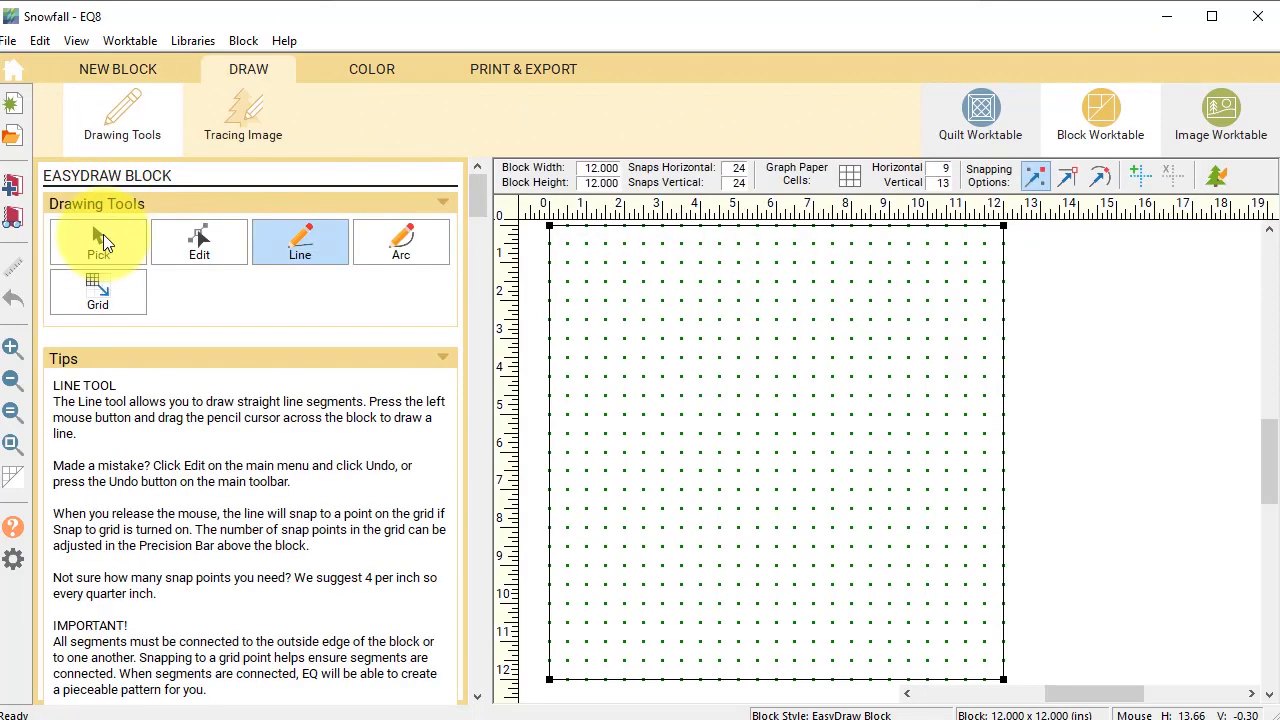
Import the snowfall-block OPQ image for tracing, filtering the files by the date January 7, 2021, and keep it uncropped
left_click(244, 116)
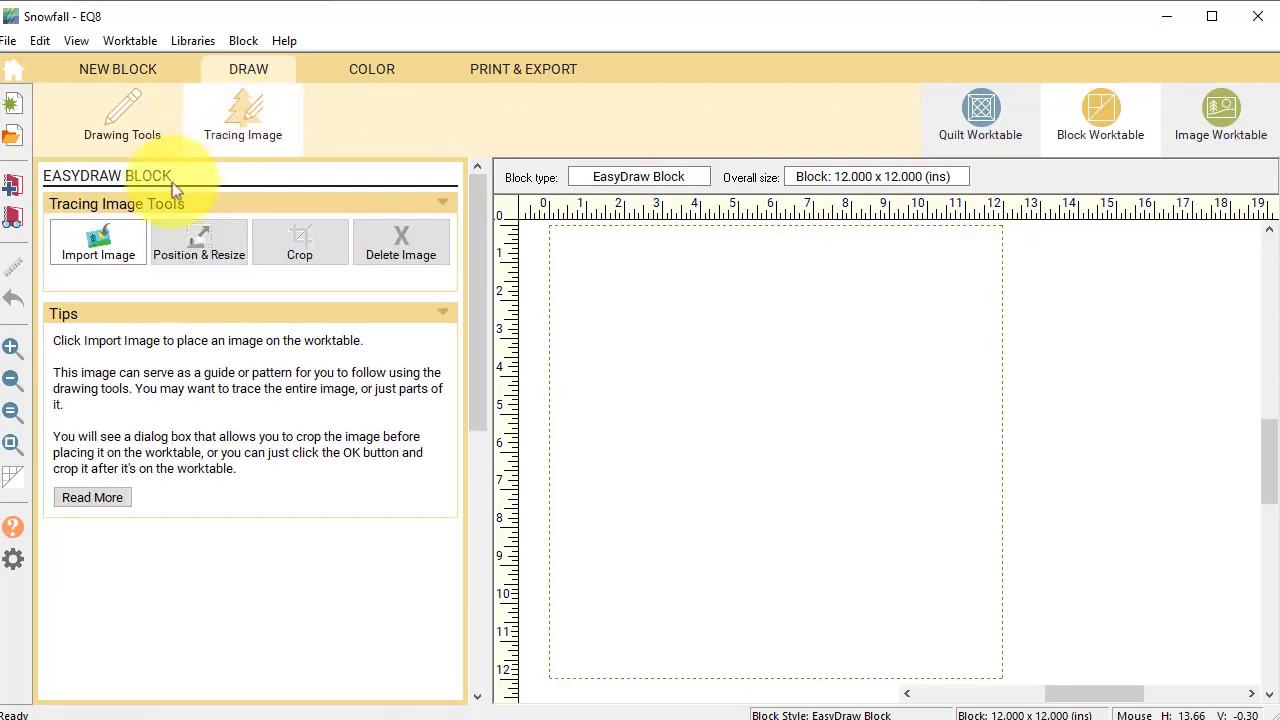
left_click(99, 247)
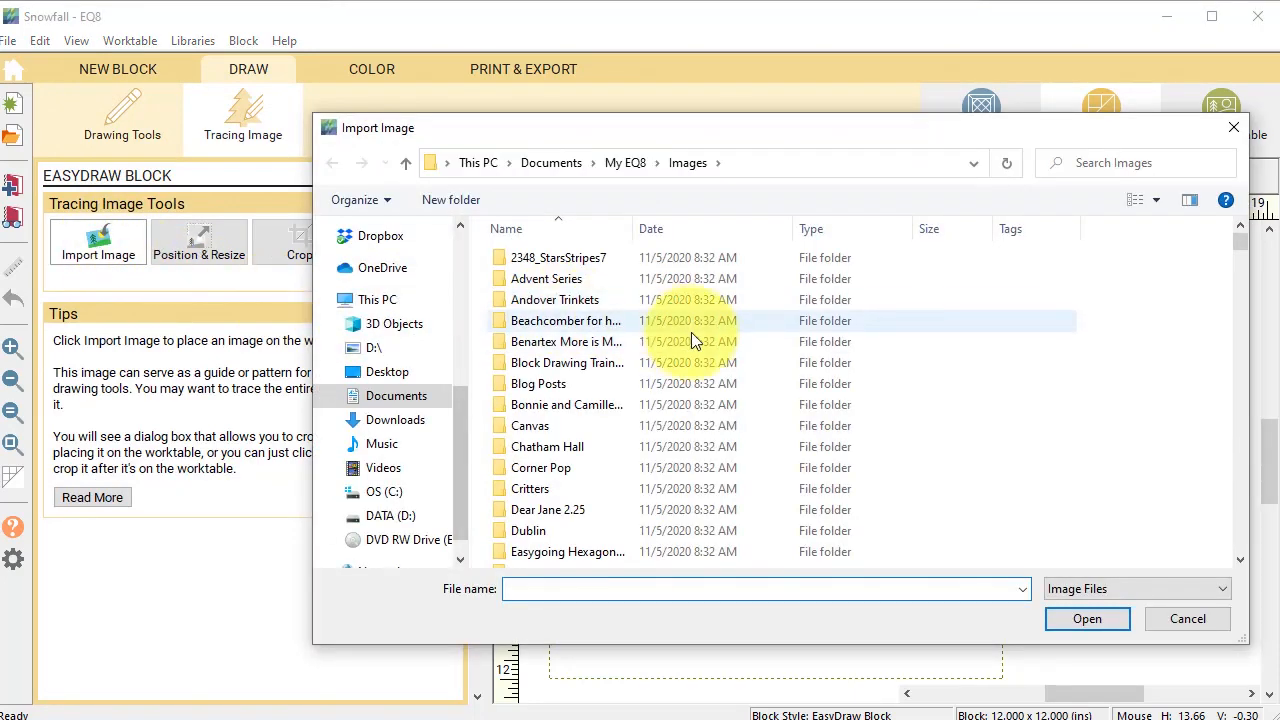
left_click(787, 228)
left_click(951, 341)
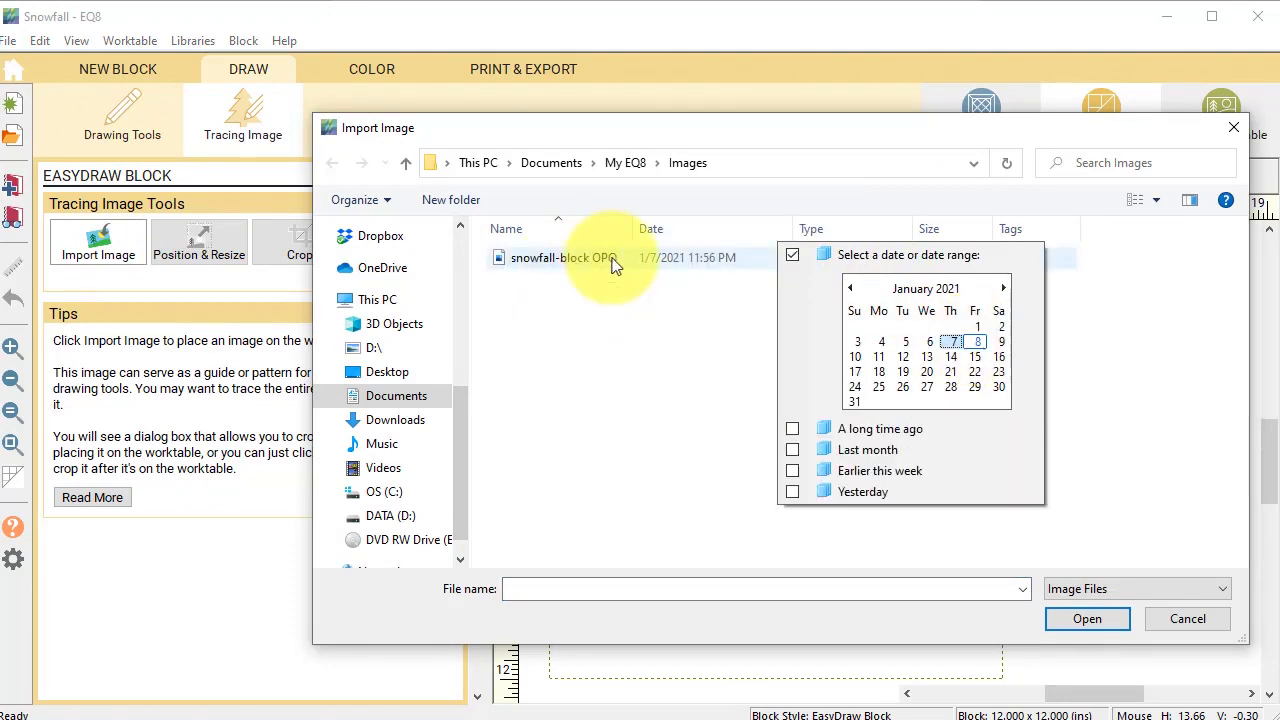
left_click(614, 262)
left_click(565, 258)
left_click(1090, 618)
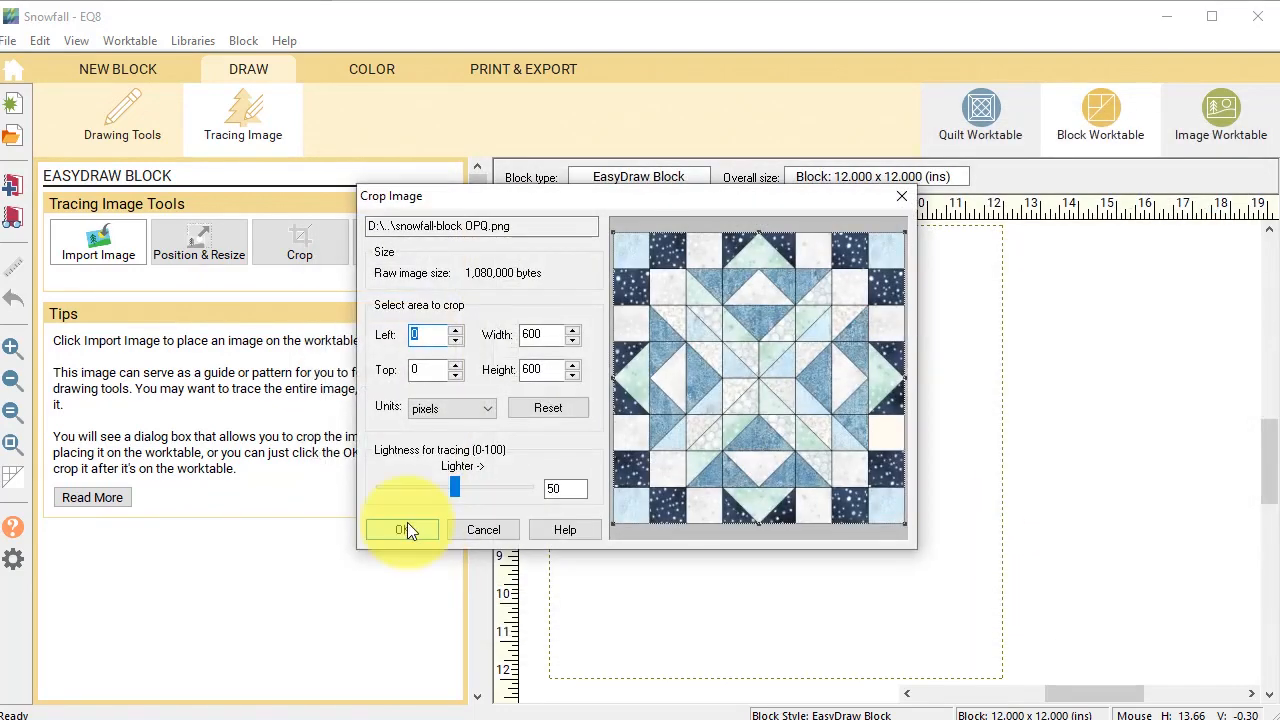
left_click(402, 531)
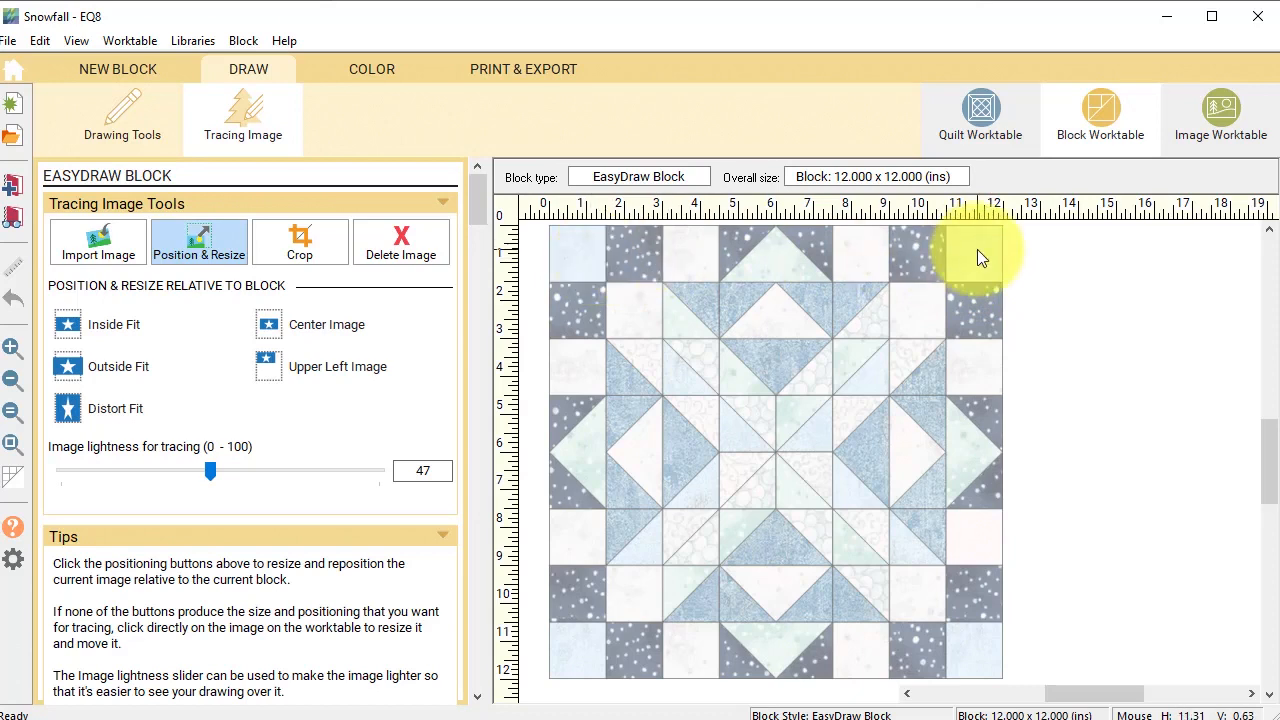
Set the block size to 8 inches wide and 8 inches high for drawing
left_click(114, 114)
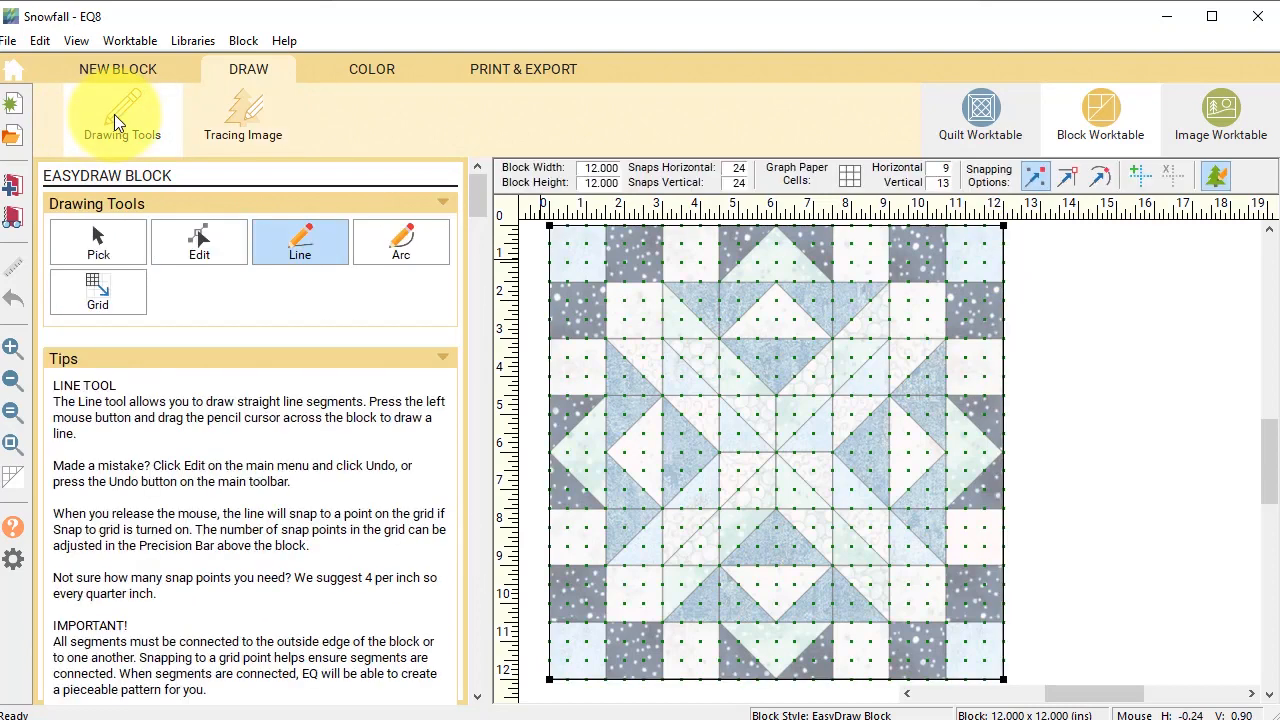
left_click(590, 168)
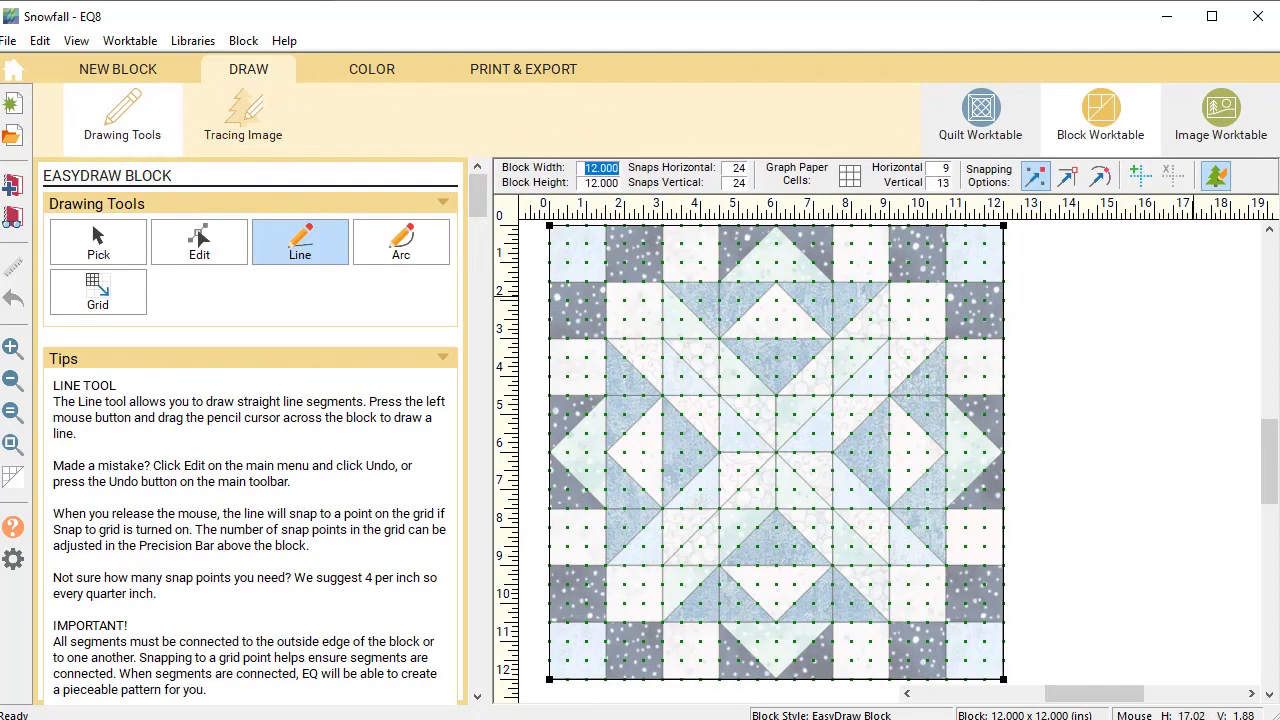
type("8")
key("Tab")
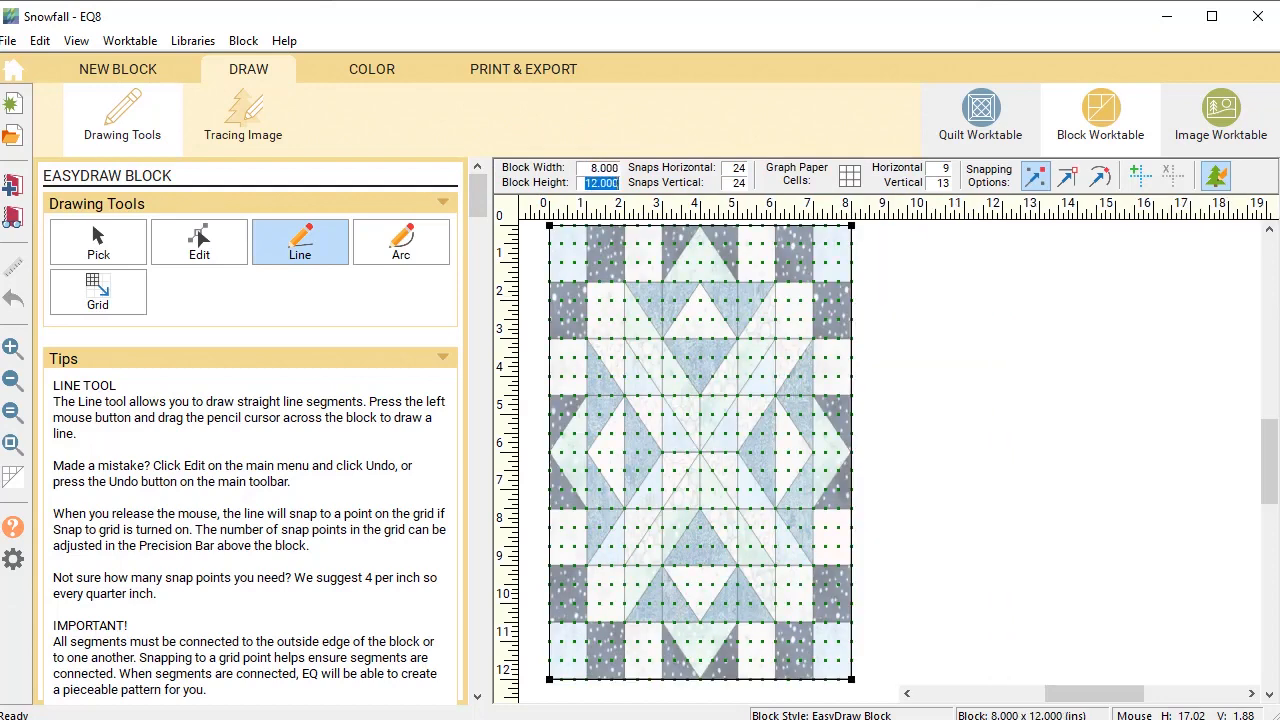
type("8")
key("Tab")
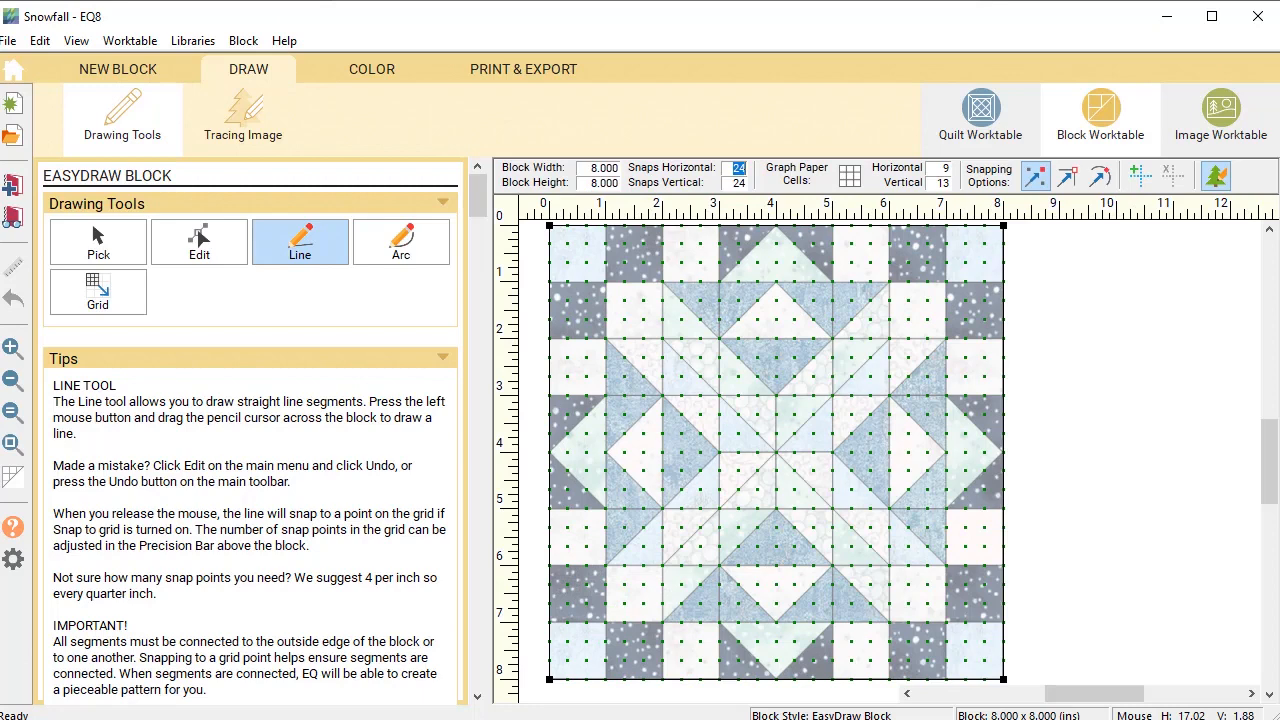
Set the block's snap points to 8 horizontal and 8 vertical
type("8")
key("Tab")
type("8")
key("Tab")
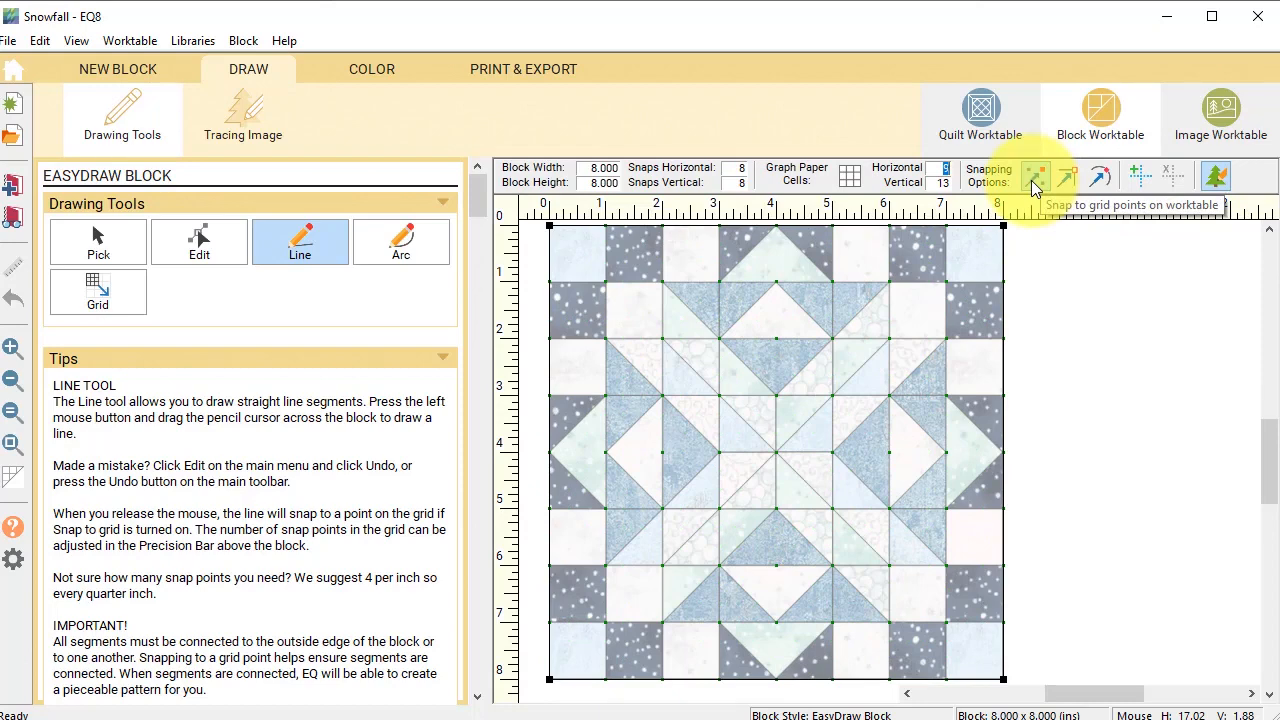
Lighten the tracing image to a lightness of 65
left_click(242, 115)
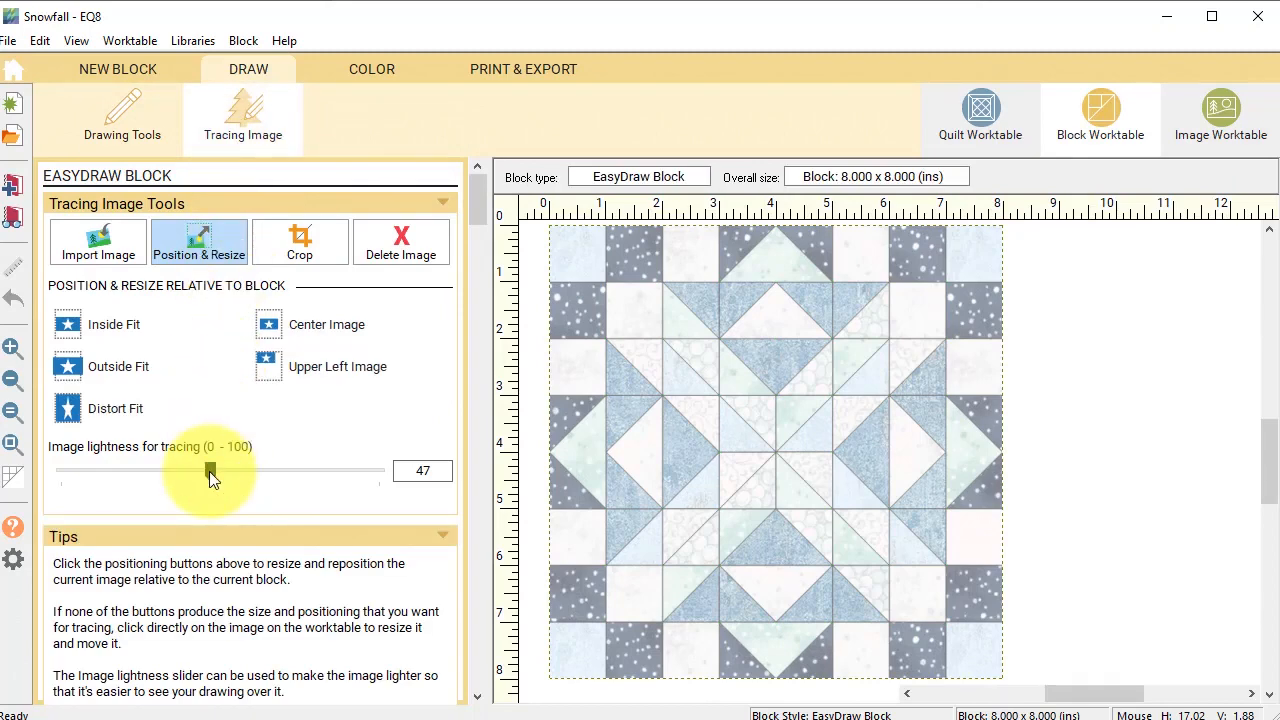
left_click_drag(209, 471, 267, 471)
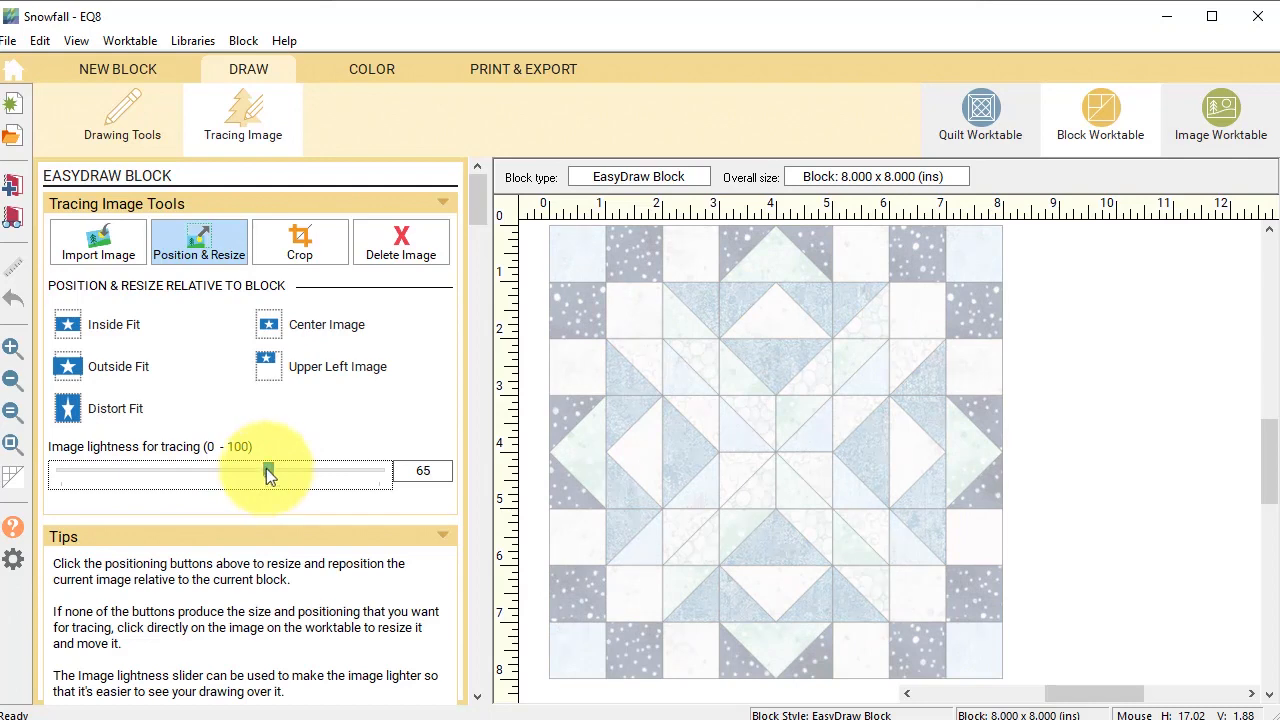
Trace the block's main divisions with full-length vertical and horizontal lines at 3 and 5 inches
left_click(119, 110)
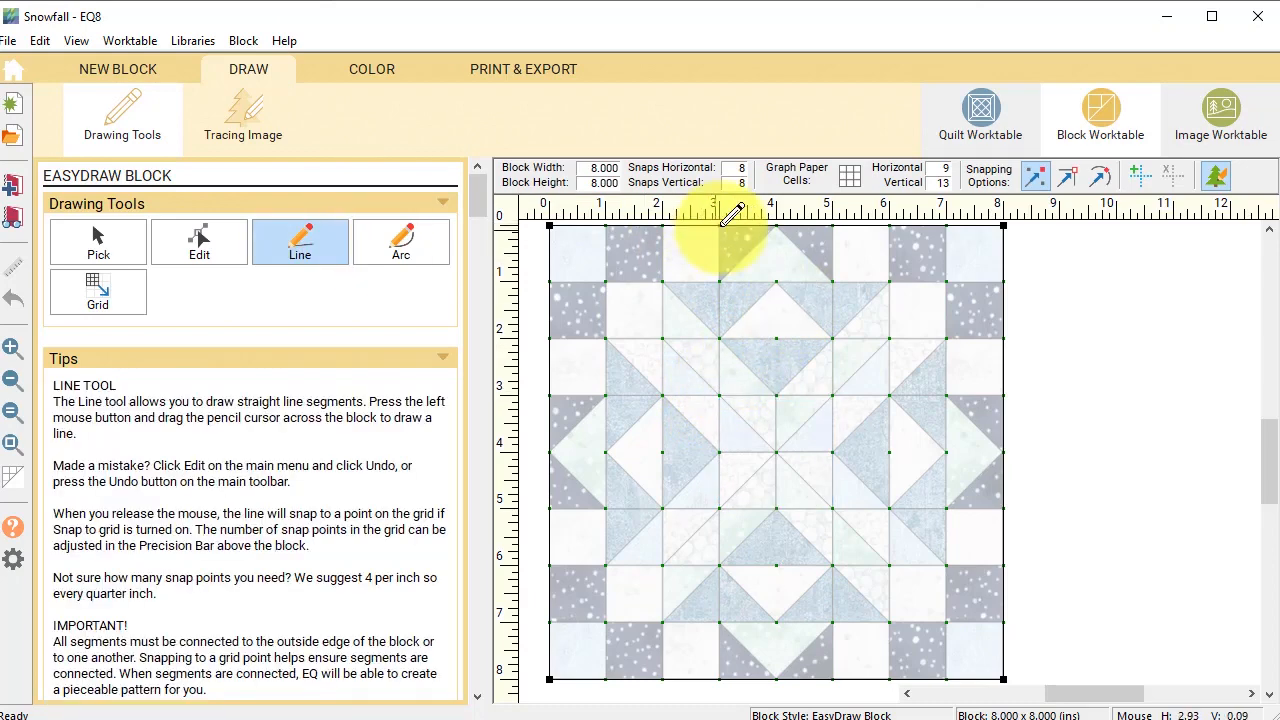
left_click_drag(719, 226, 719, 679)
left_click_drag(832, 226, 832, 679)
left_click_drag(557, 386, 998, 383)
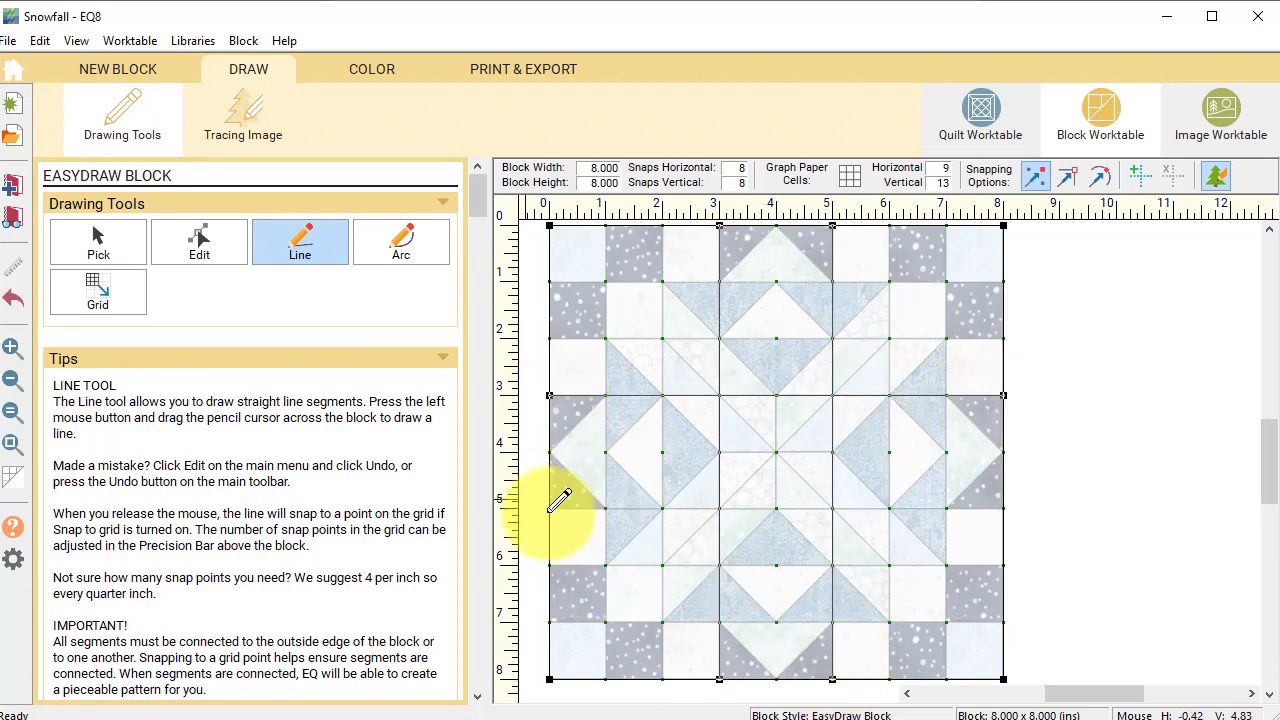
left_click_drag(552, 506, 1008, 508)
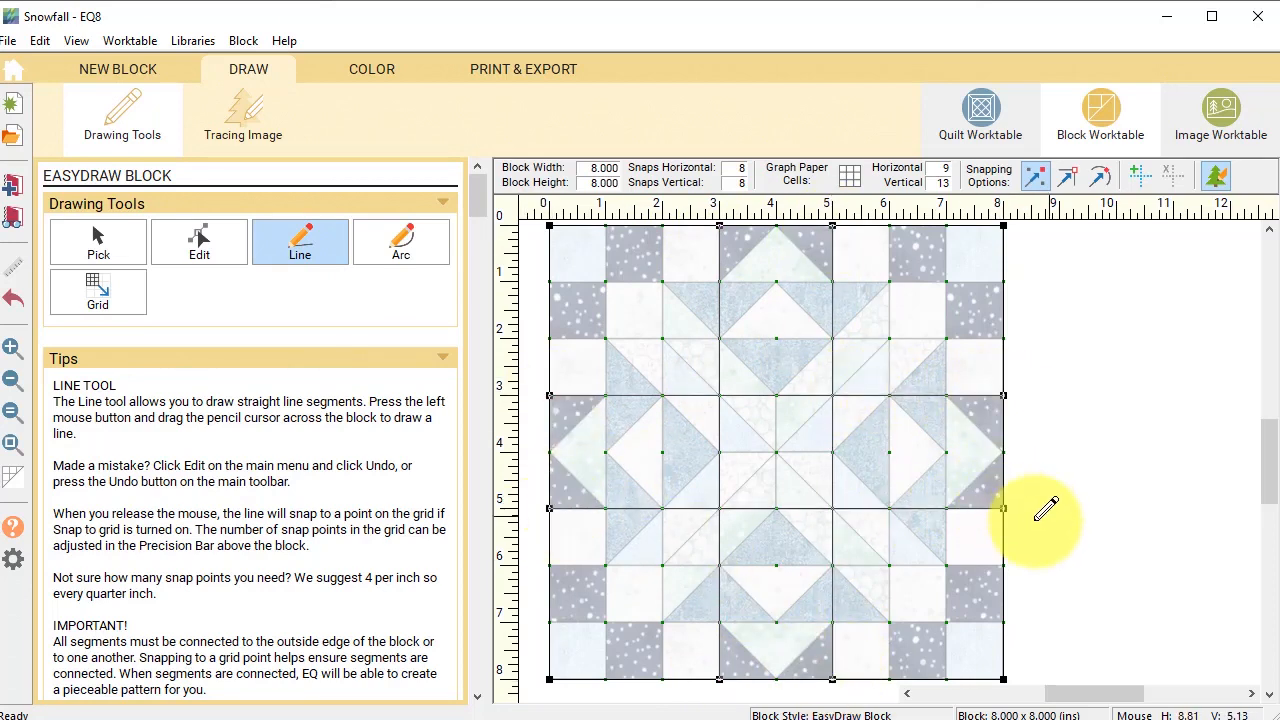
left_click(375, 68)
left_click(252, 70)
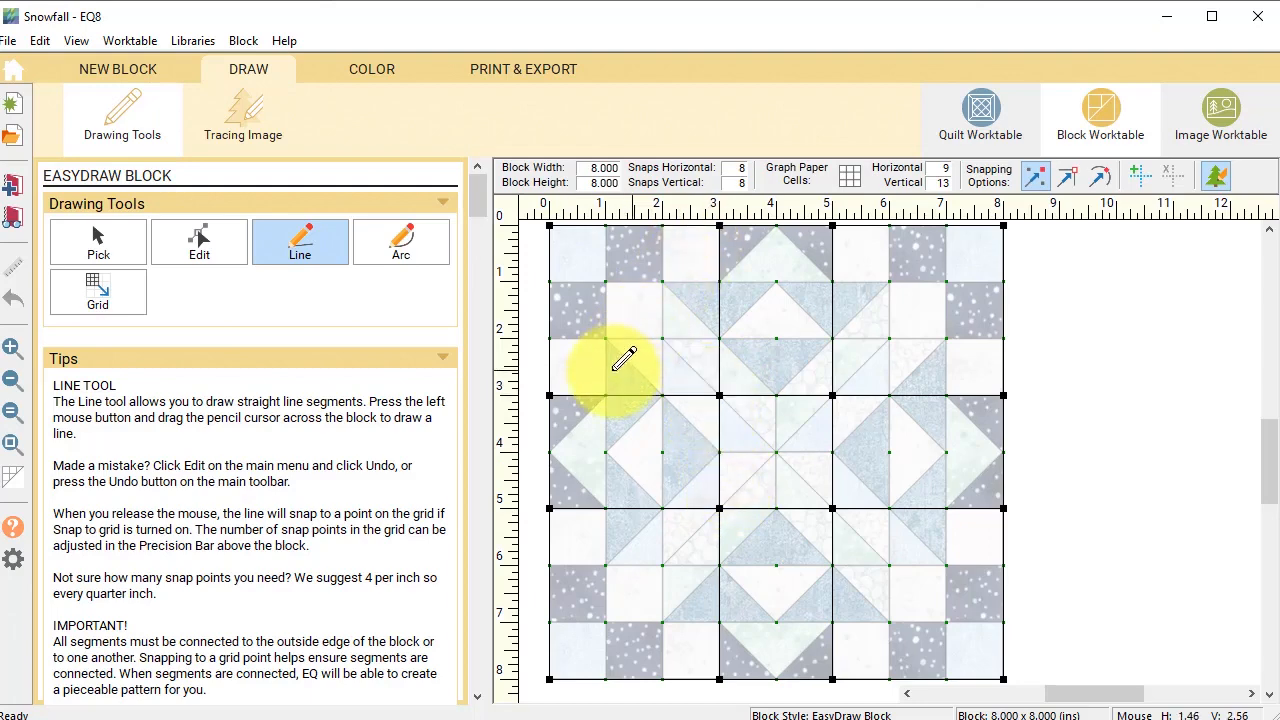
Divide the block's upper-left 3-inch corner into a 3-by-3 grid and trace the diagonals across its three half-square triangle patches
left_click(96, 292)
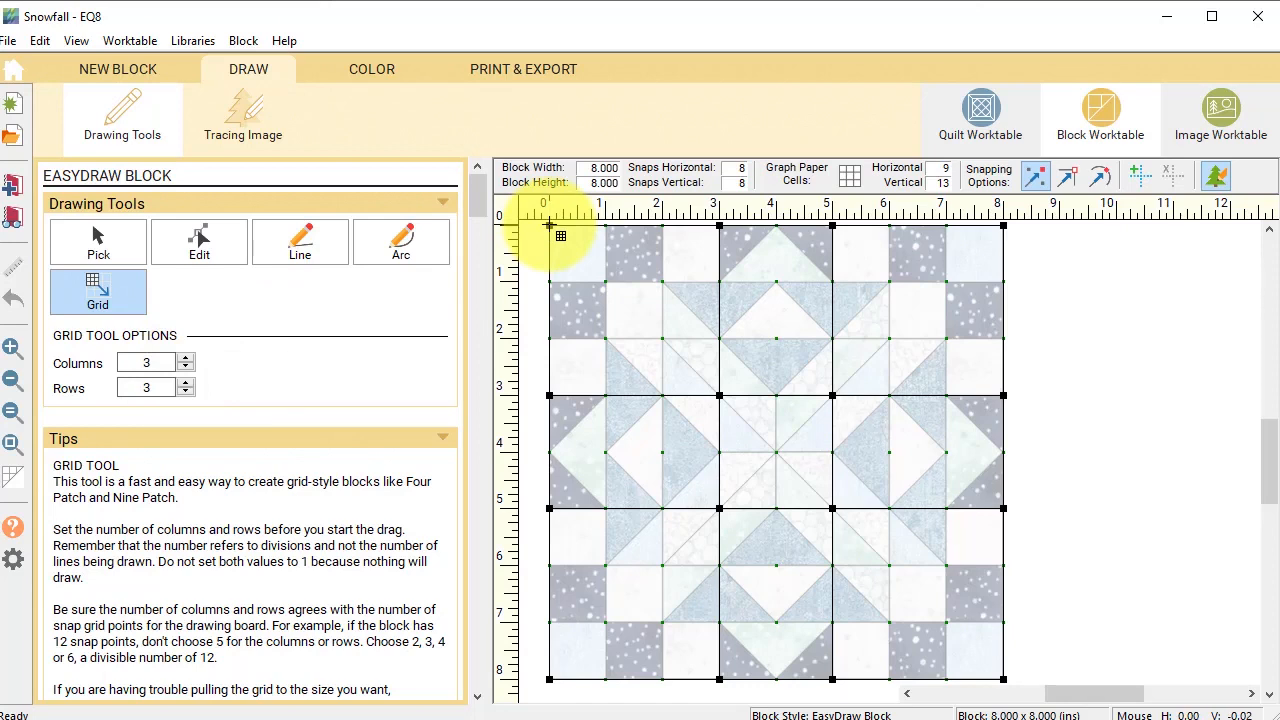
mouse_move(549, 226)
left_mouse_down()
mouse_move(580, 271)
mouse_move(720, 394)
left_mouse_up()
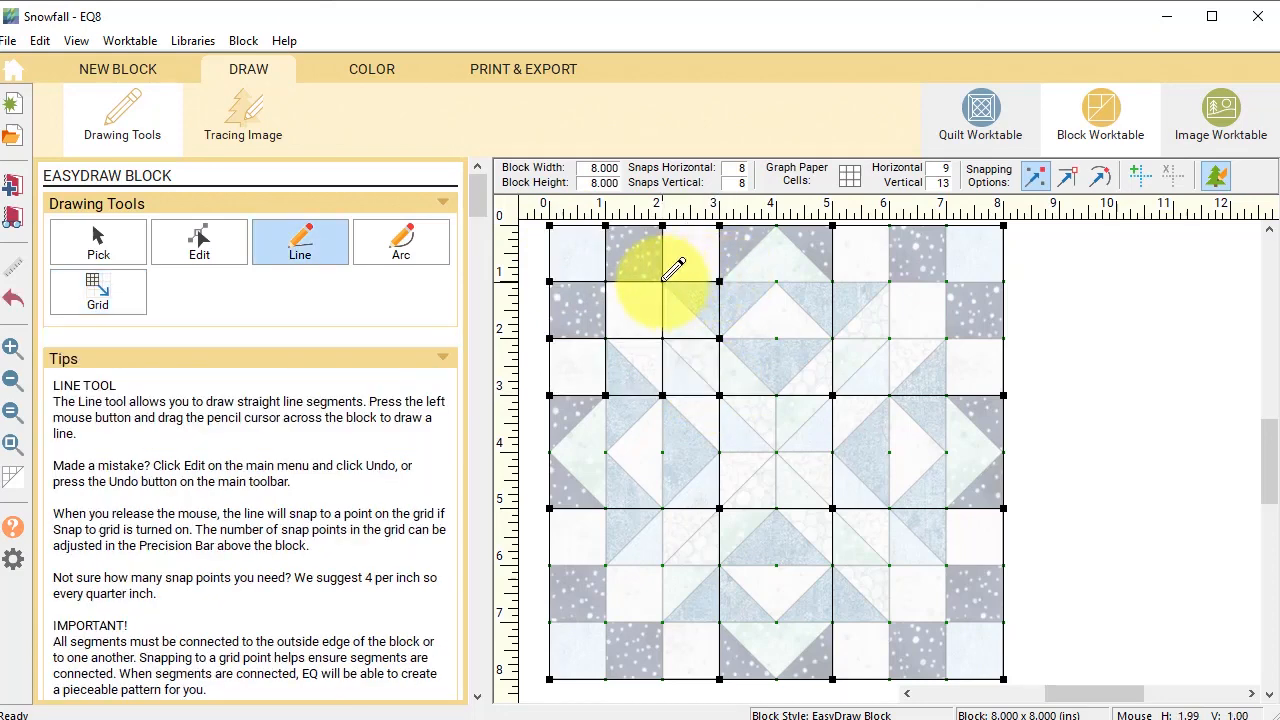
left_click_drag(719, 338, 662, 281)
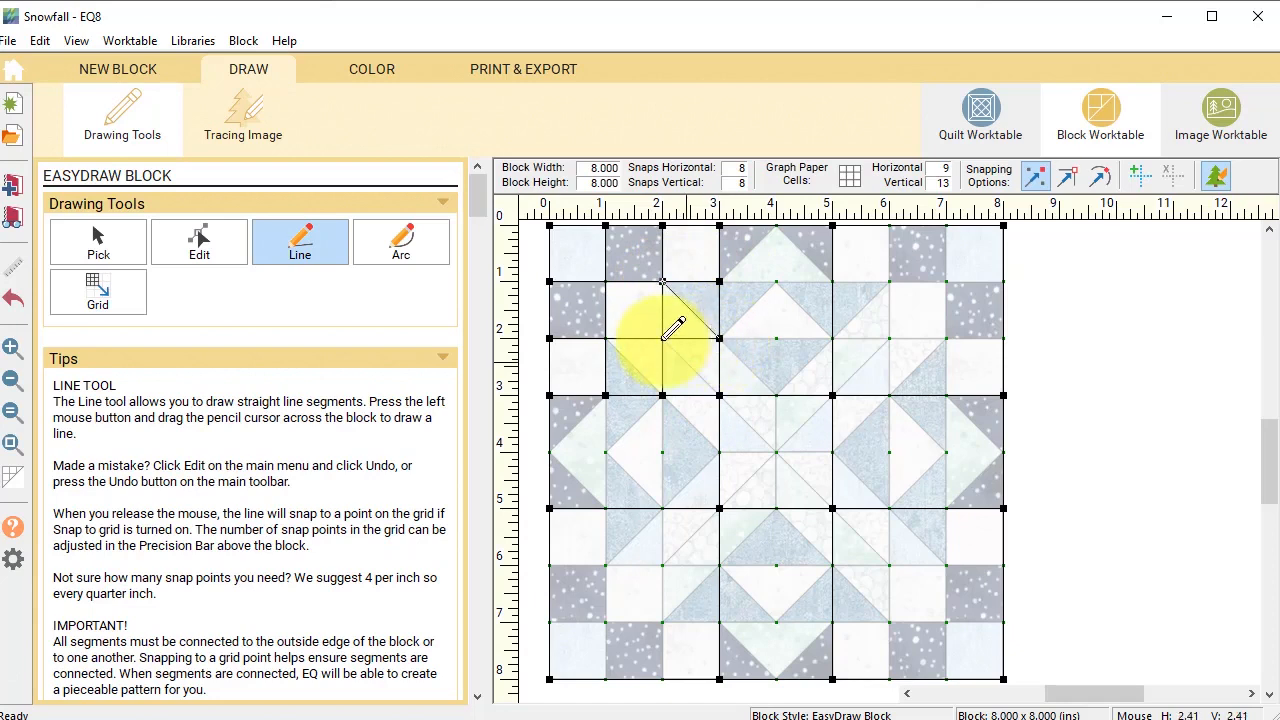
left_click_drag(662, 338, 719, 395)
left_click_drag(605, 338, 662, 395)
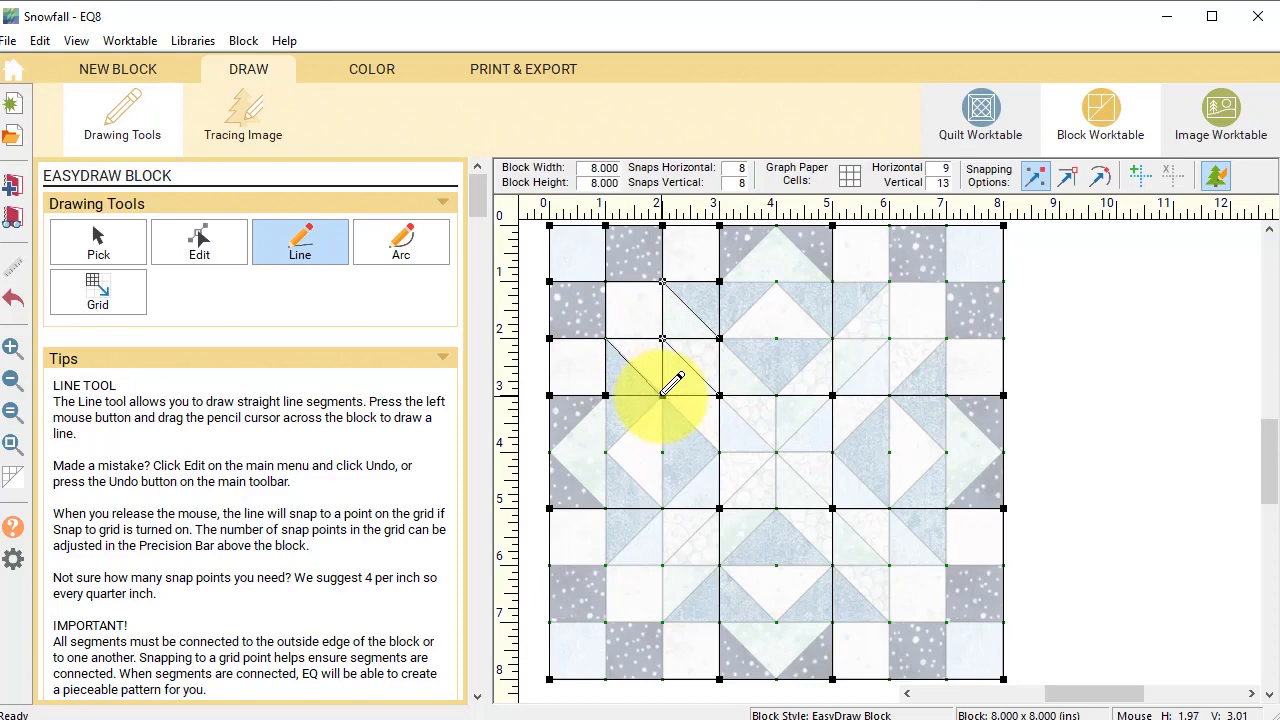
Clone all segments of the upper-left corner unit, rotate the copy 90 degrees and place it in the block's upper-right corner
left_click(98, 243)
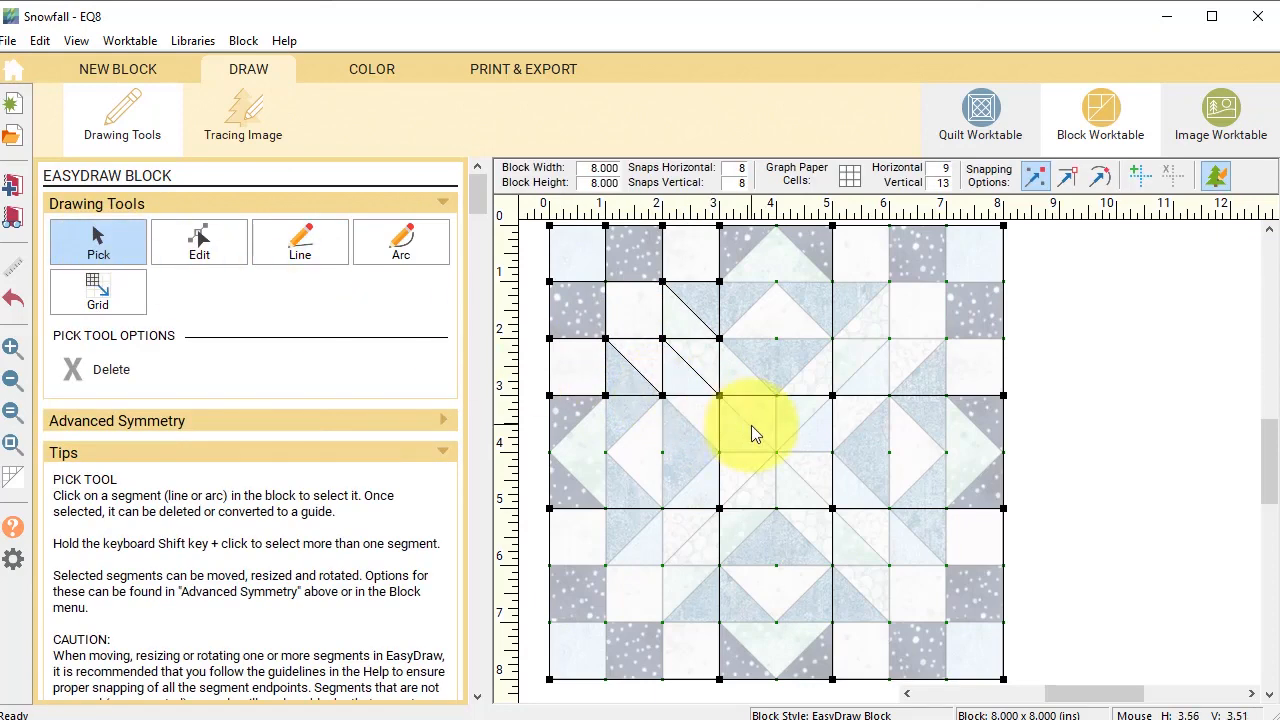
left_click_drag(751, 425, 526, 214)
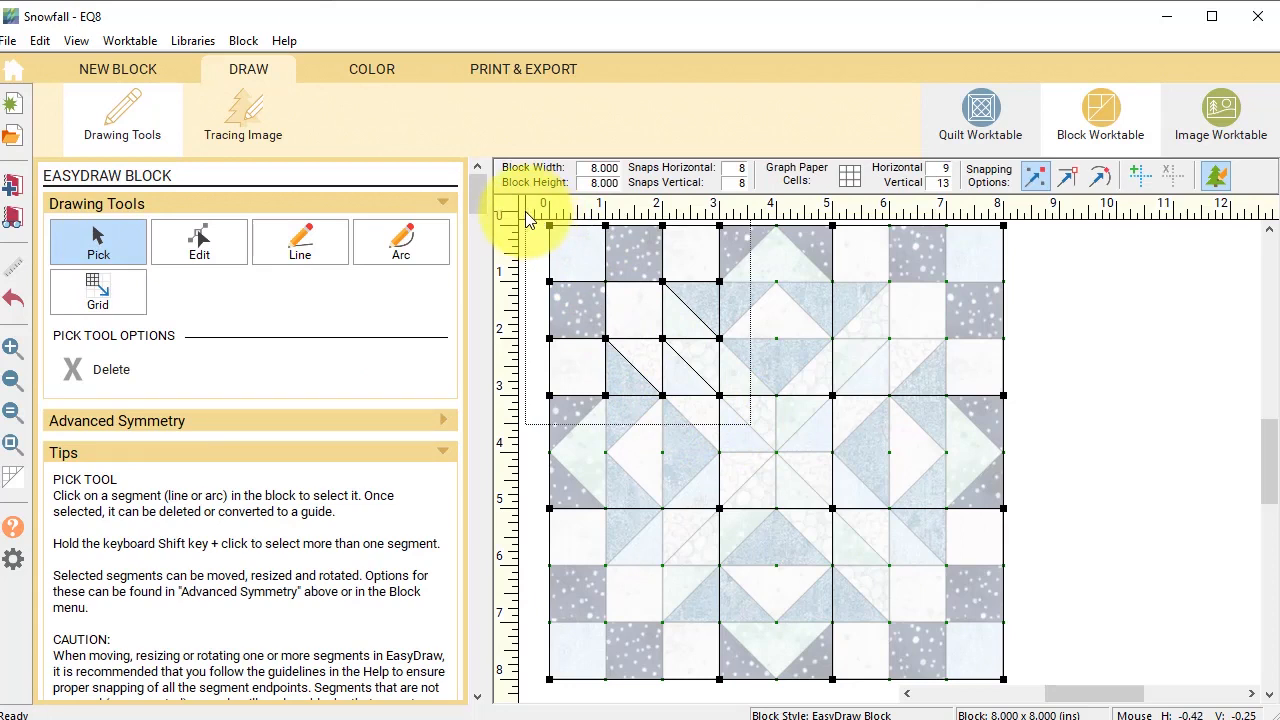
left_click_drag(527, 212, 528, 214)
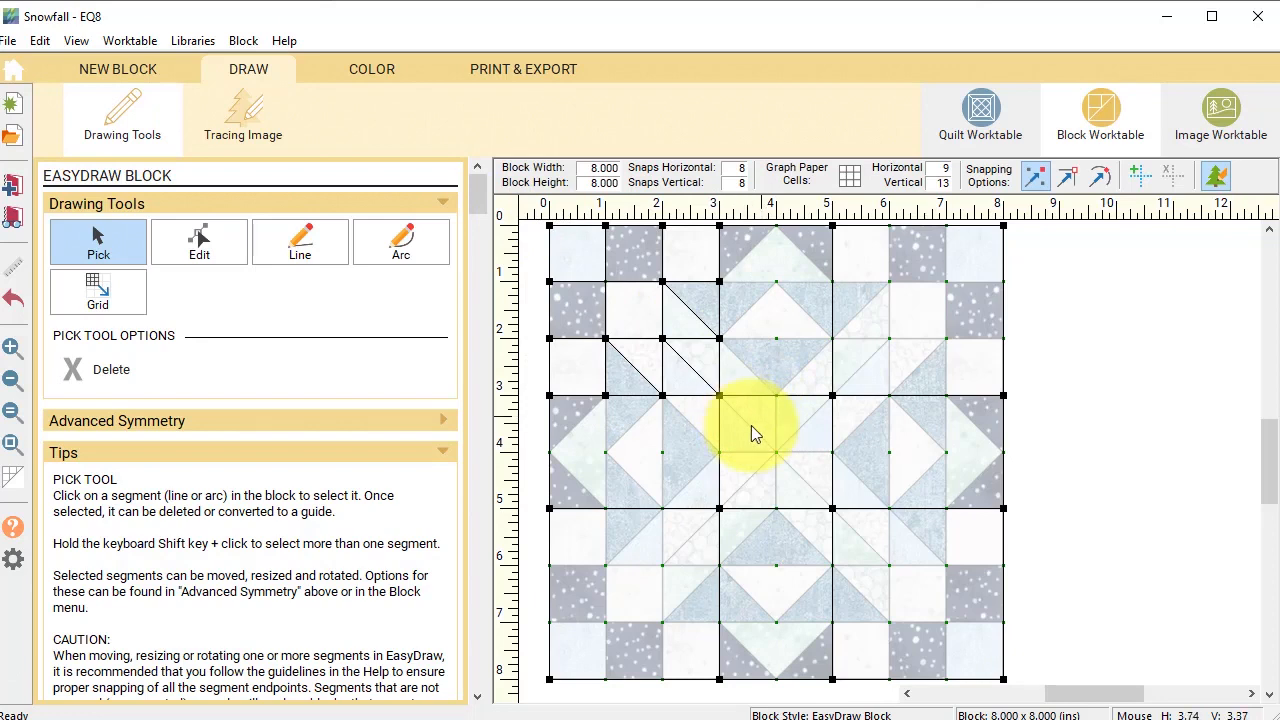
left_click_drag(741, 421, 531, 209)
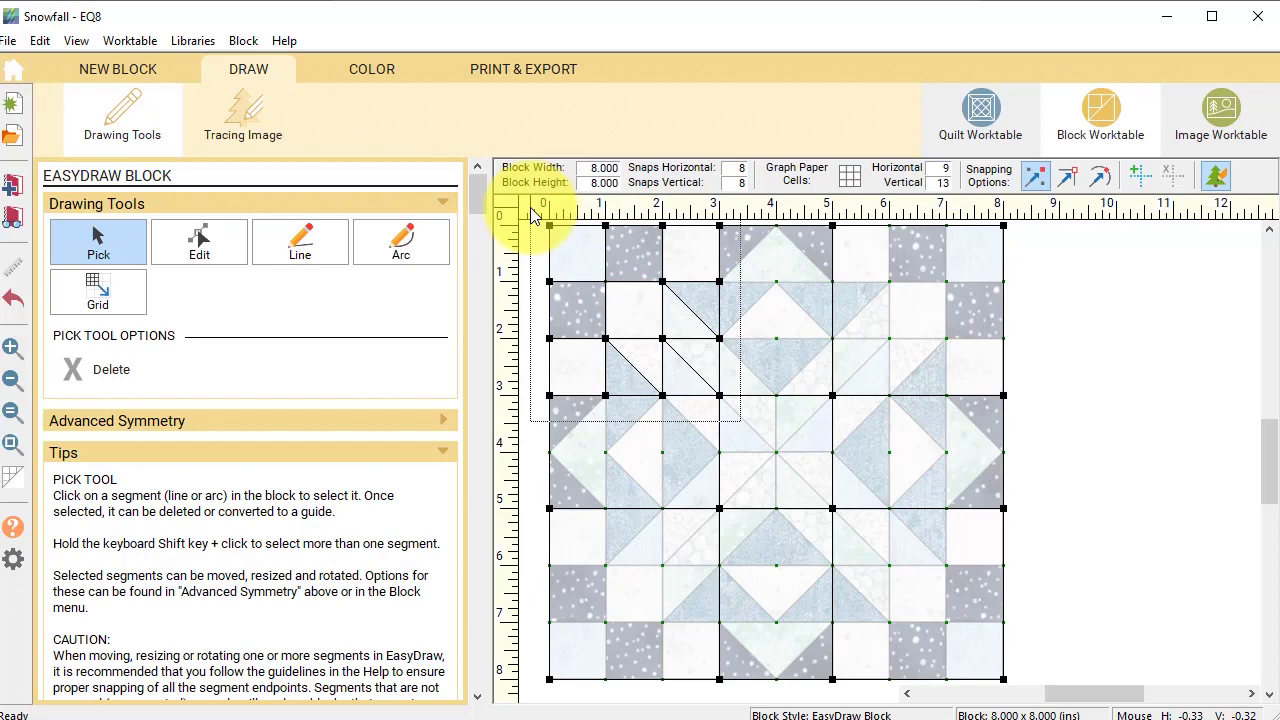
left_click_drag(533, 213, 533, 213)
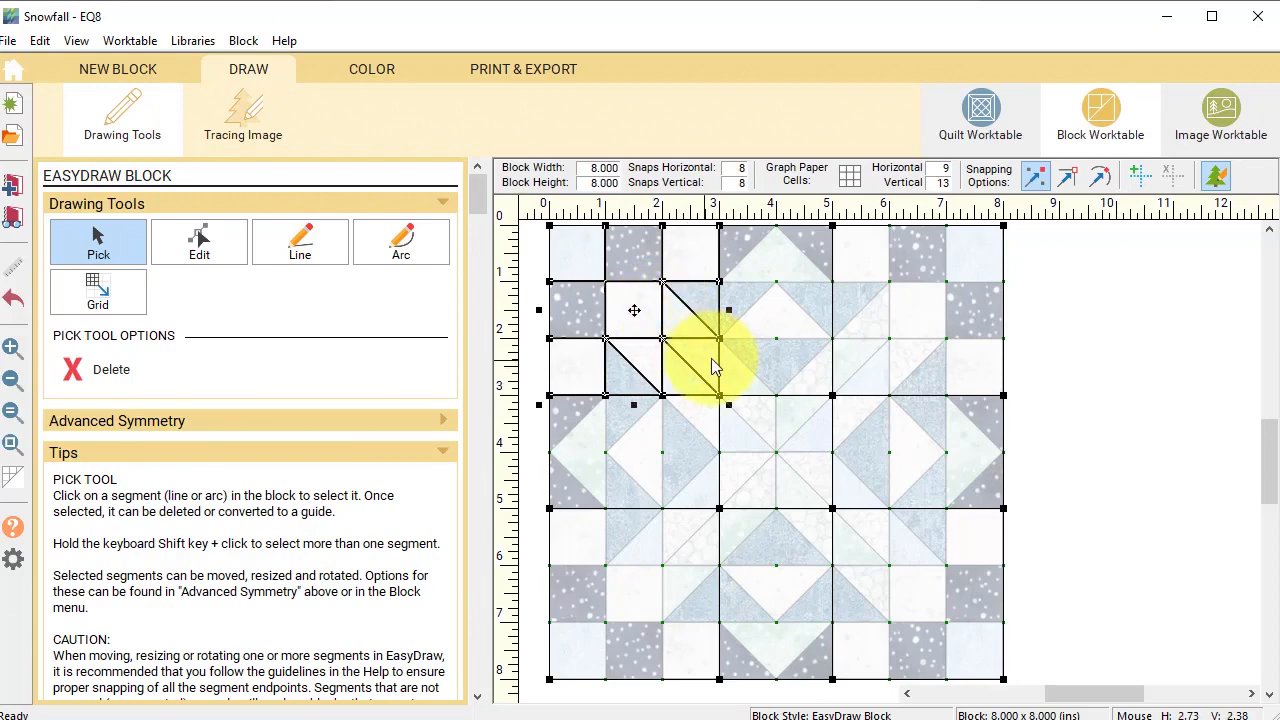
left_click(443, 421)
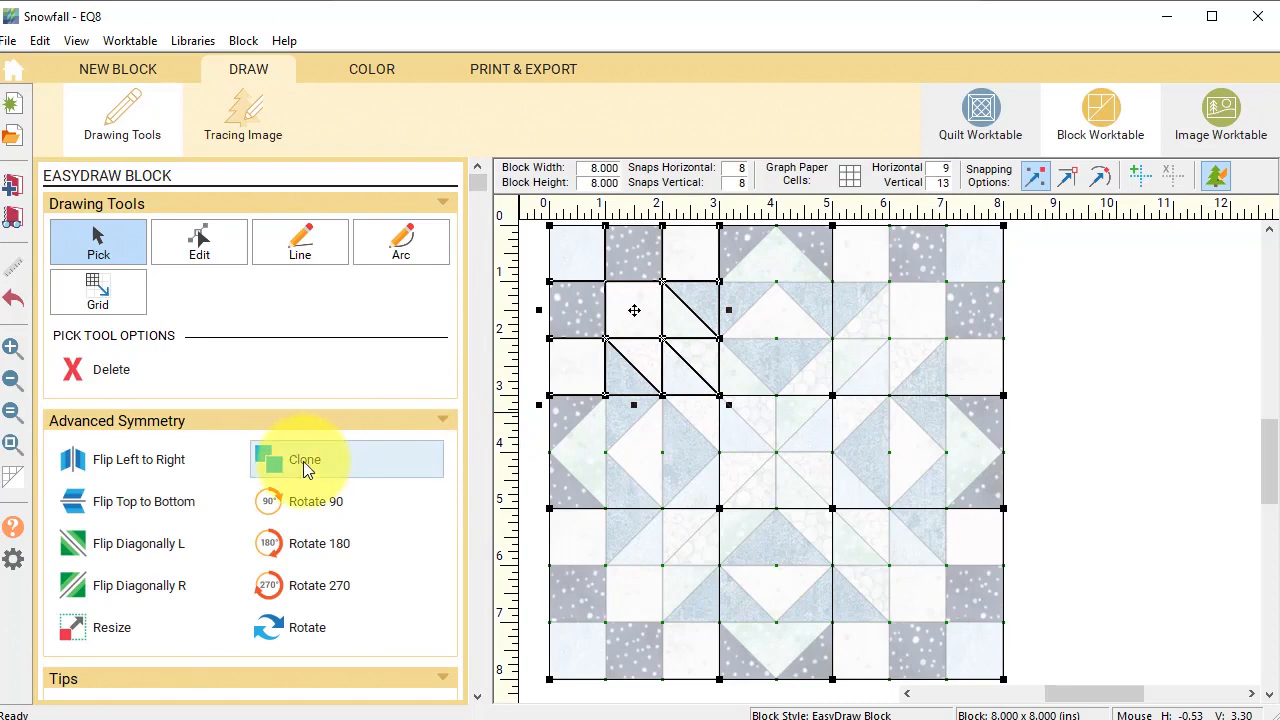
left_click(305, 462)
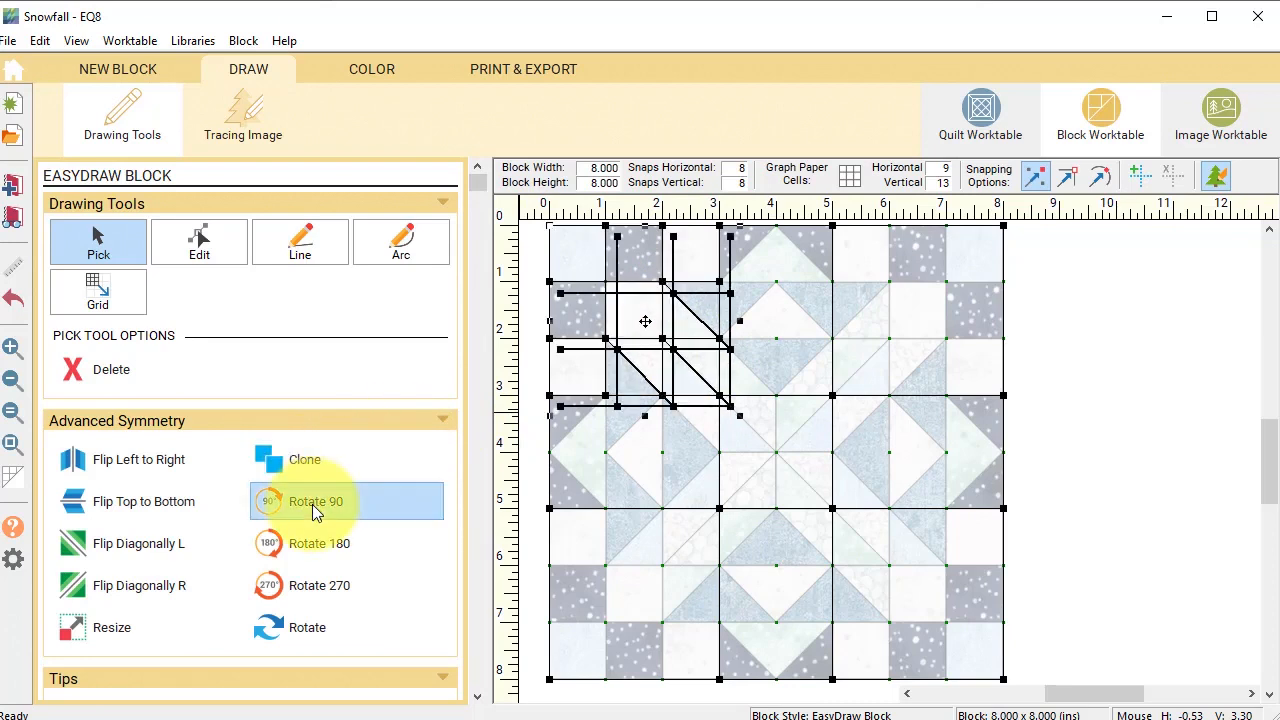
left_click(312, 504)
left_click_drag(638, 325, 922, 313)
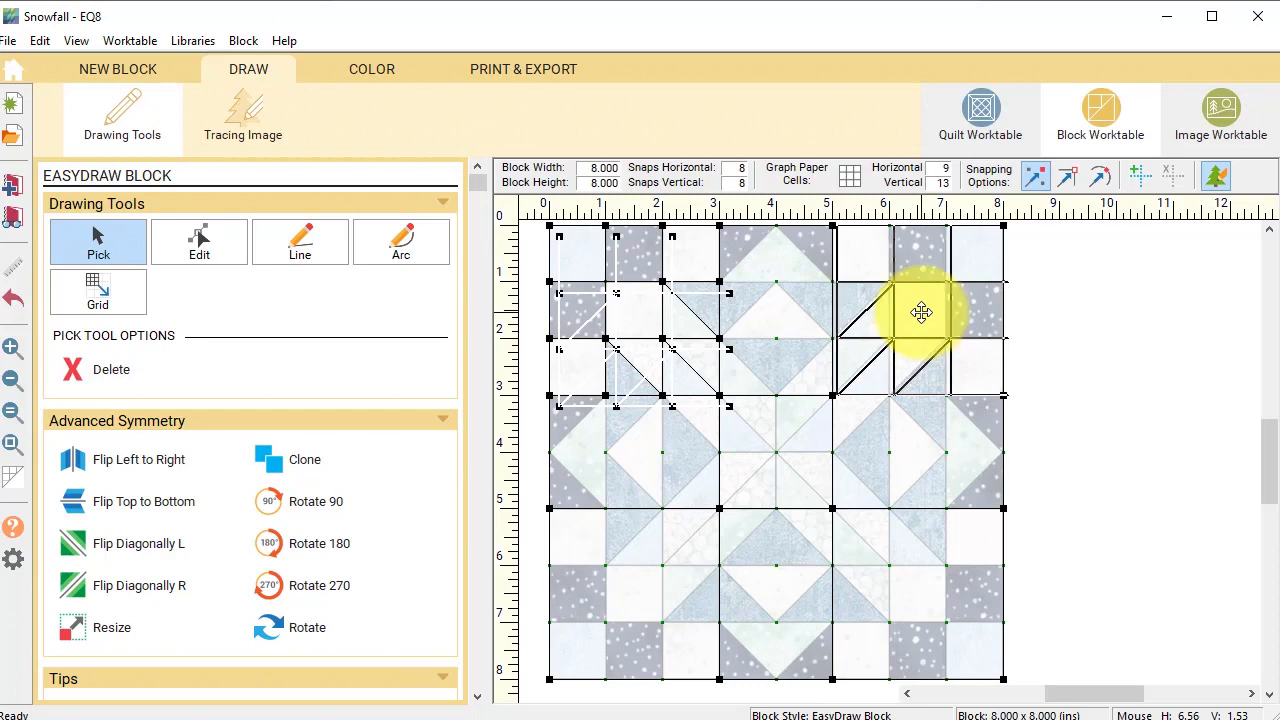
left_click_drag(921, 313, 921, 313)
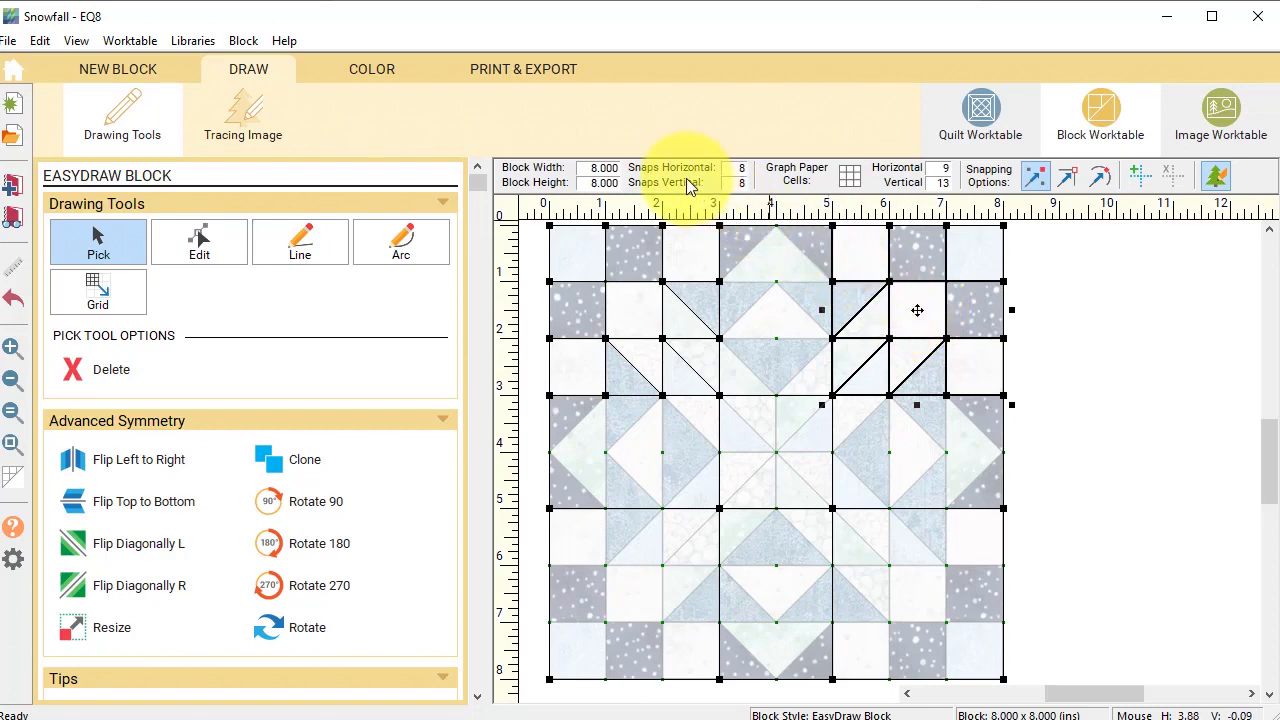
Place further clones of the corner unit, each rotated another 90 degrees, in the block's lower-right and lower-left corners
left_click(310, 465)
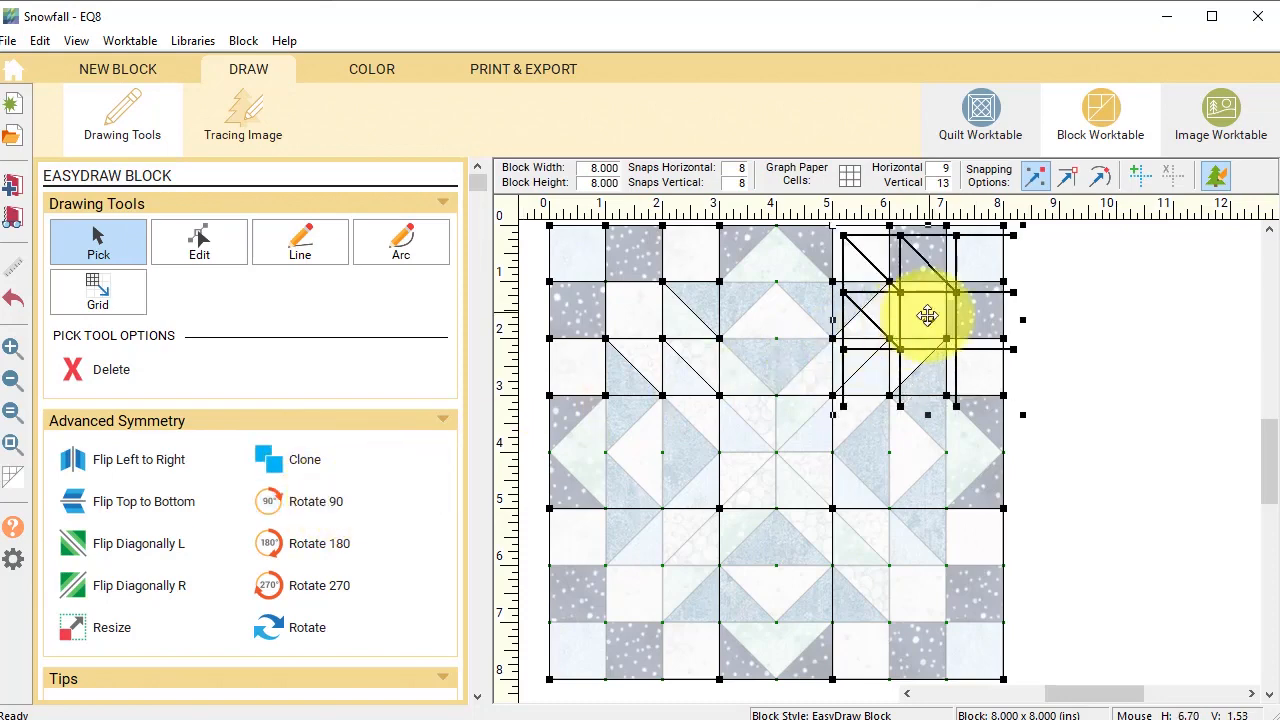
mouse_move(928, 314)
left_mouse_down()
mouse_move(950, 475)
mouse_move(931, 580)
mouse_move(917, 588)
left_mouse_up()
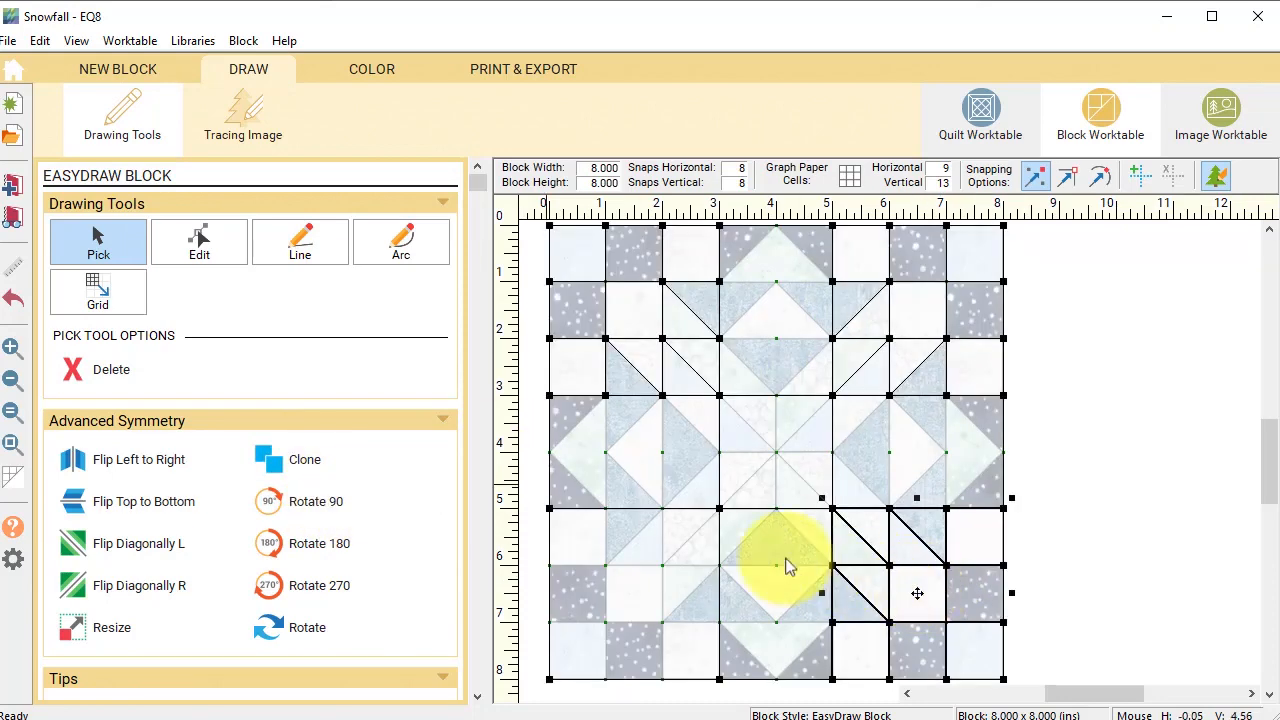
left_click(321, 467)
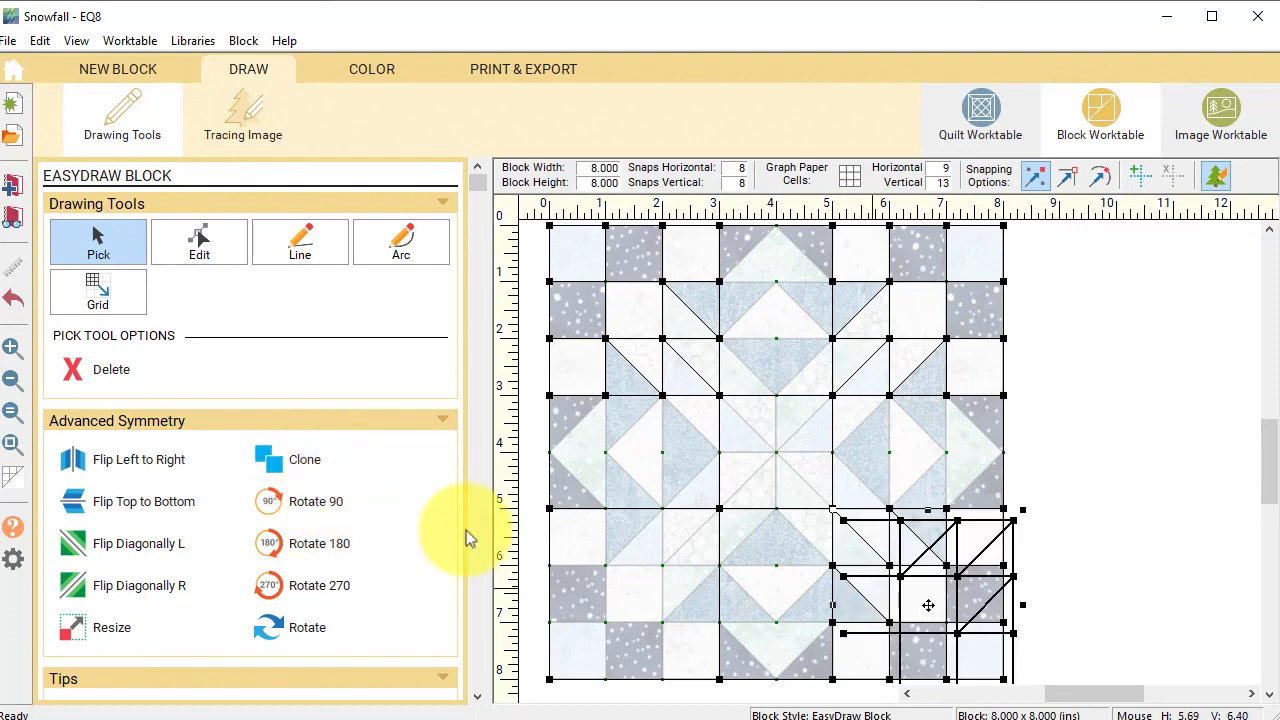
mouse_move(929, 611)
left_mouse_down()
mouse_move(689, 594)
mouse_move(626, 603)
mouse_move(638, 598)
left_mouse_up()
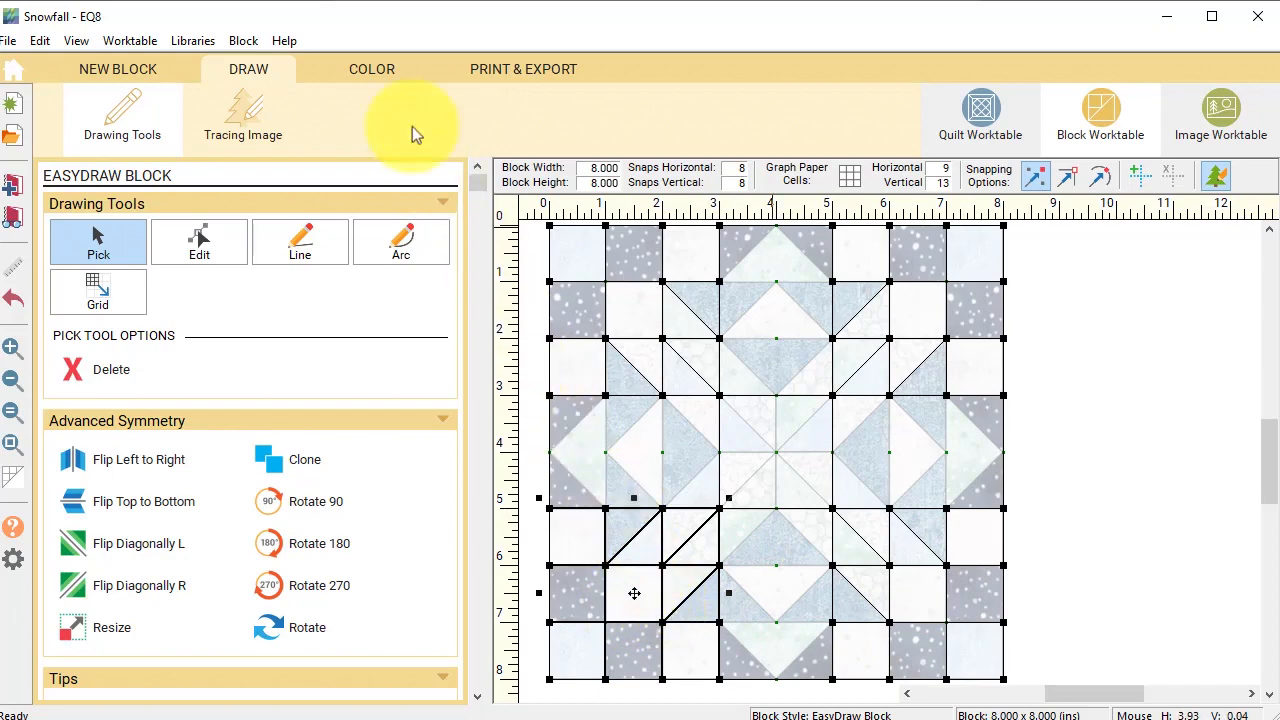
left_click(381, 68)
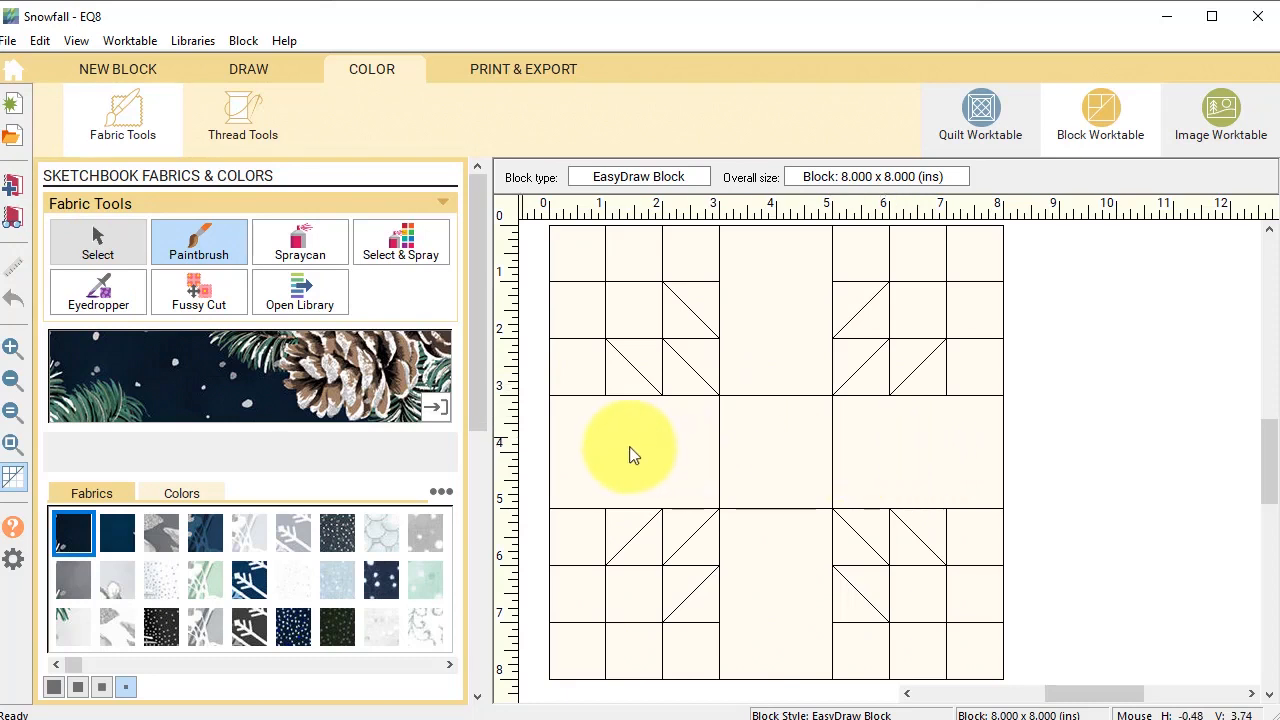
left_click(246, 68)
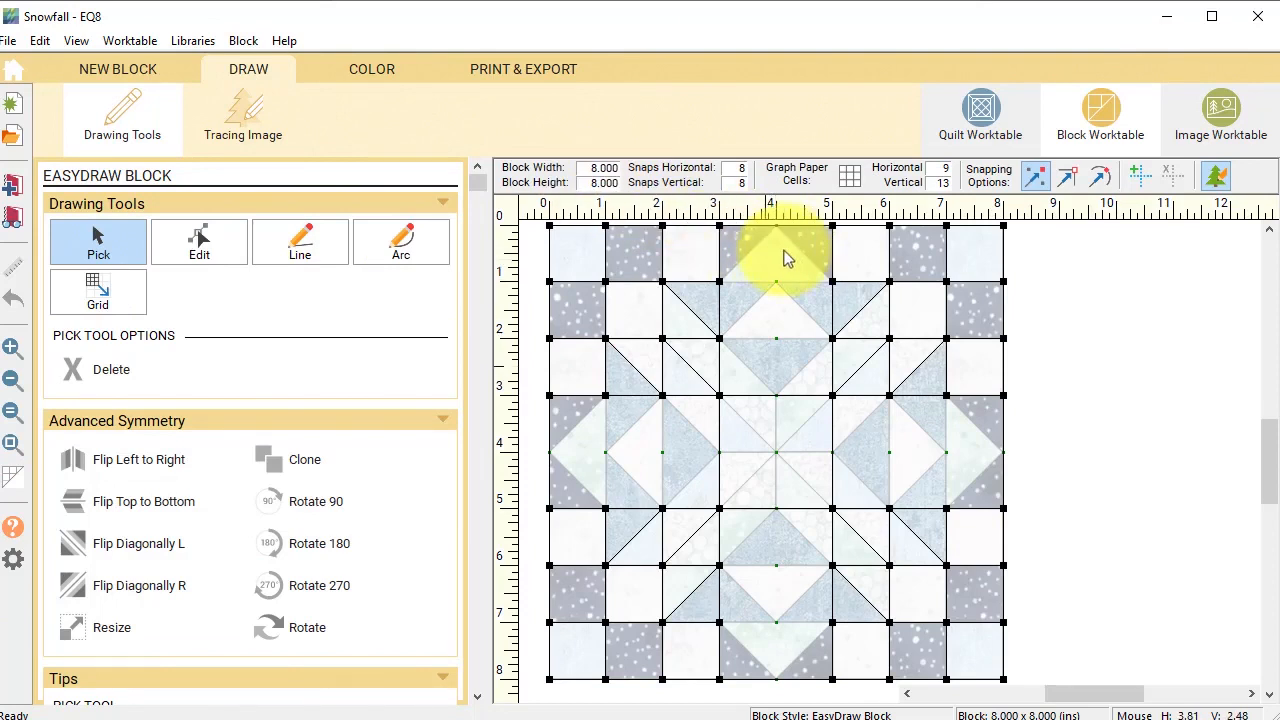
Divide the block's top centre section with a grid of 1 column and 3 rows
left_click(120, 138)
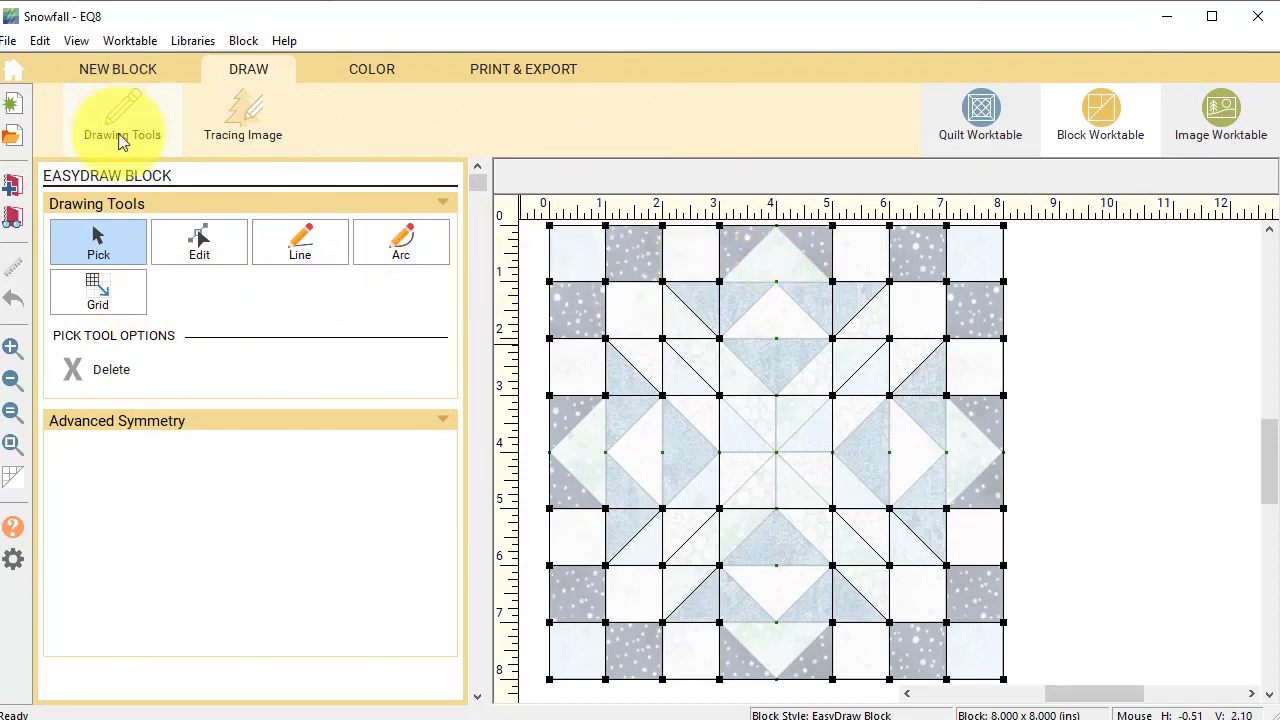
left_click(97, 289)
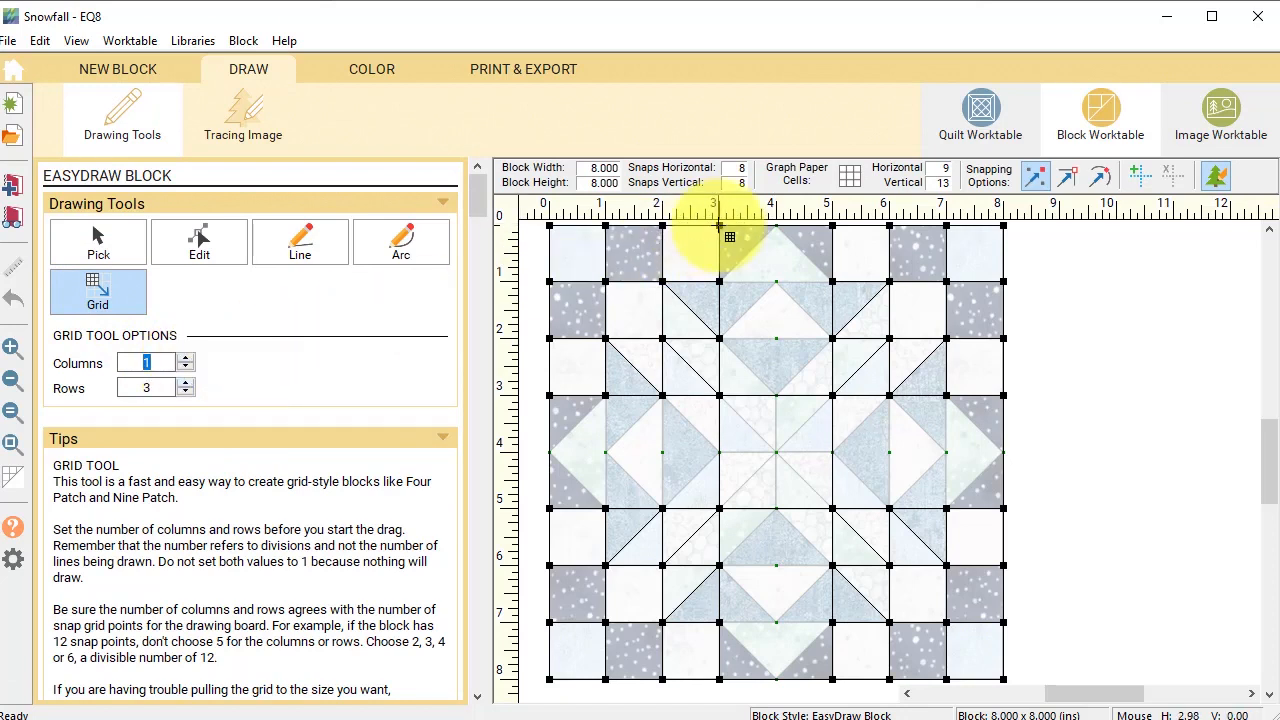
left_click_drag(719, 226, 832, 395)
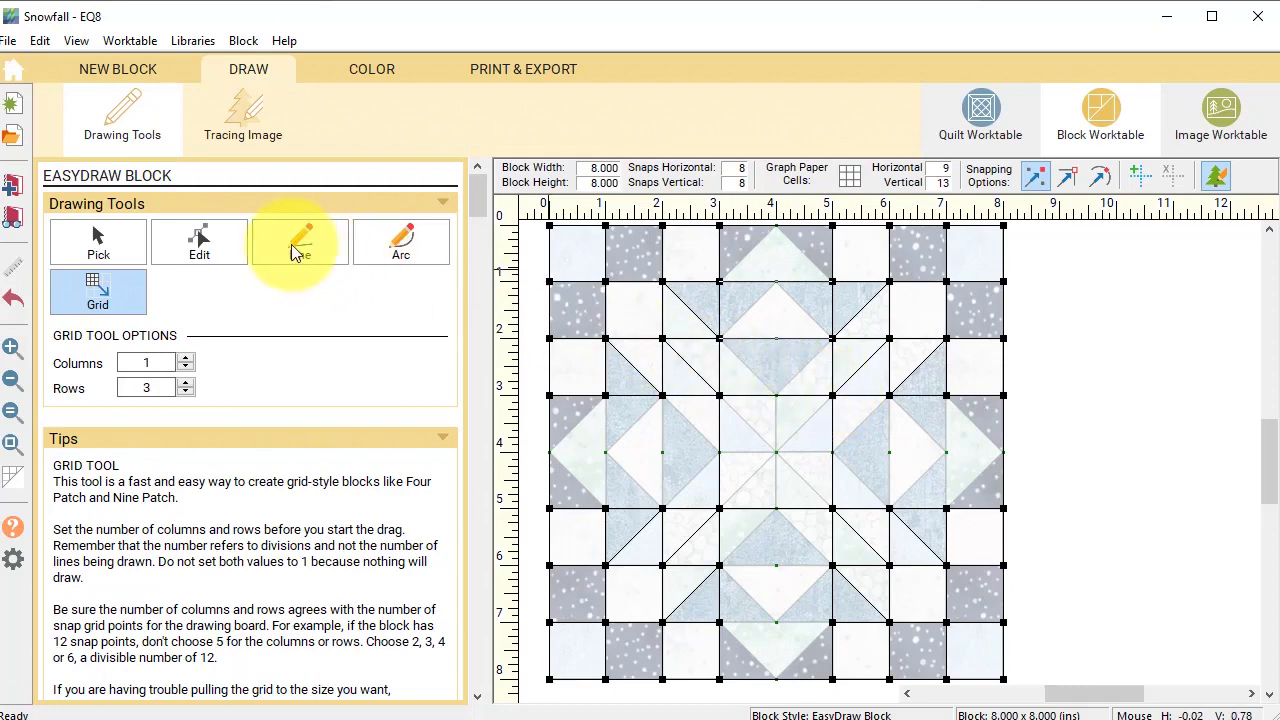
Trace the flying-geese diagonals in all three rows of the top centre section with the Line tool
left_click(297, 243)
mouse_move(719, 282)
left_mouse_down()
mouse_move(776, 225)
mouse_move(832, 282)
mouse_move(776, 282)
left_mouse_up()
left_click_drag(776, 282, 832, 338)
left_click_drag(719, 338, 832, 338)
Clone the top centre flying-geese unit, rotate the copy 90 degrees and place it in the right centre section
left_click(97, 240)
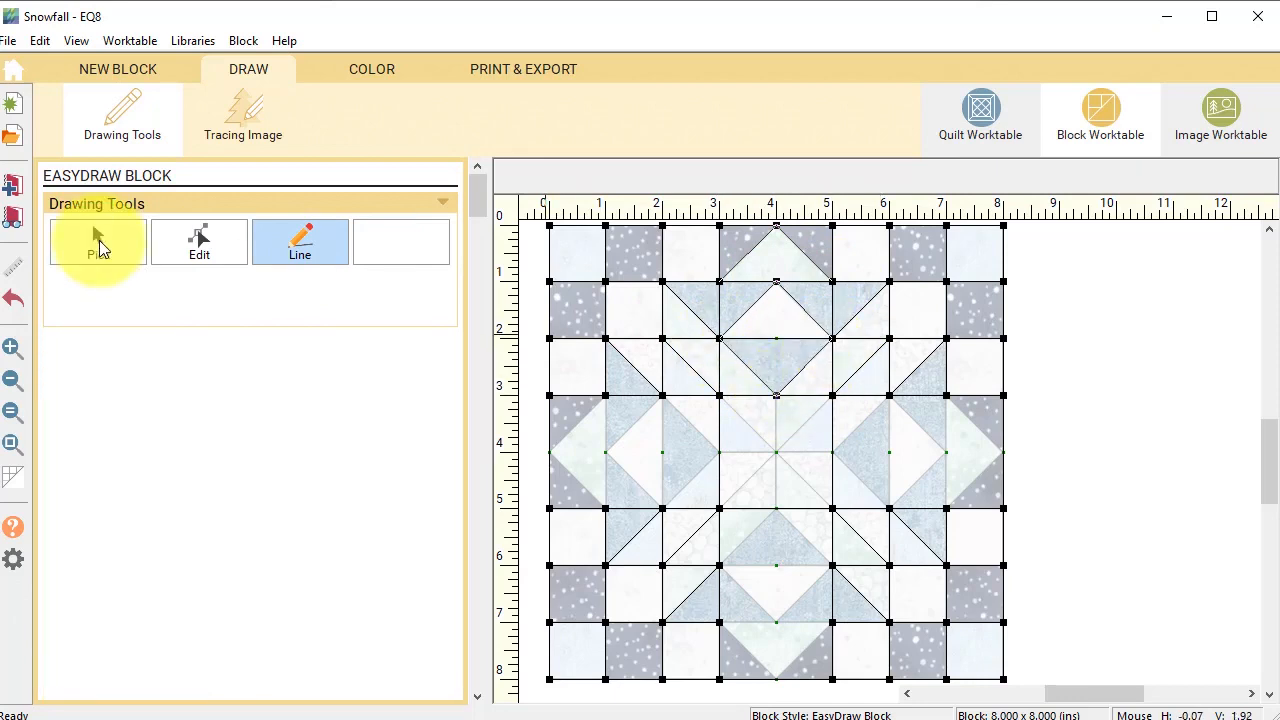
mouse_move(853, 424)
left_mouse_down()
mouse_move(737, 309)
mouse_move(700, 212)
left_mouse_up()
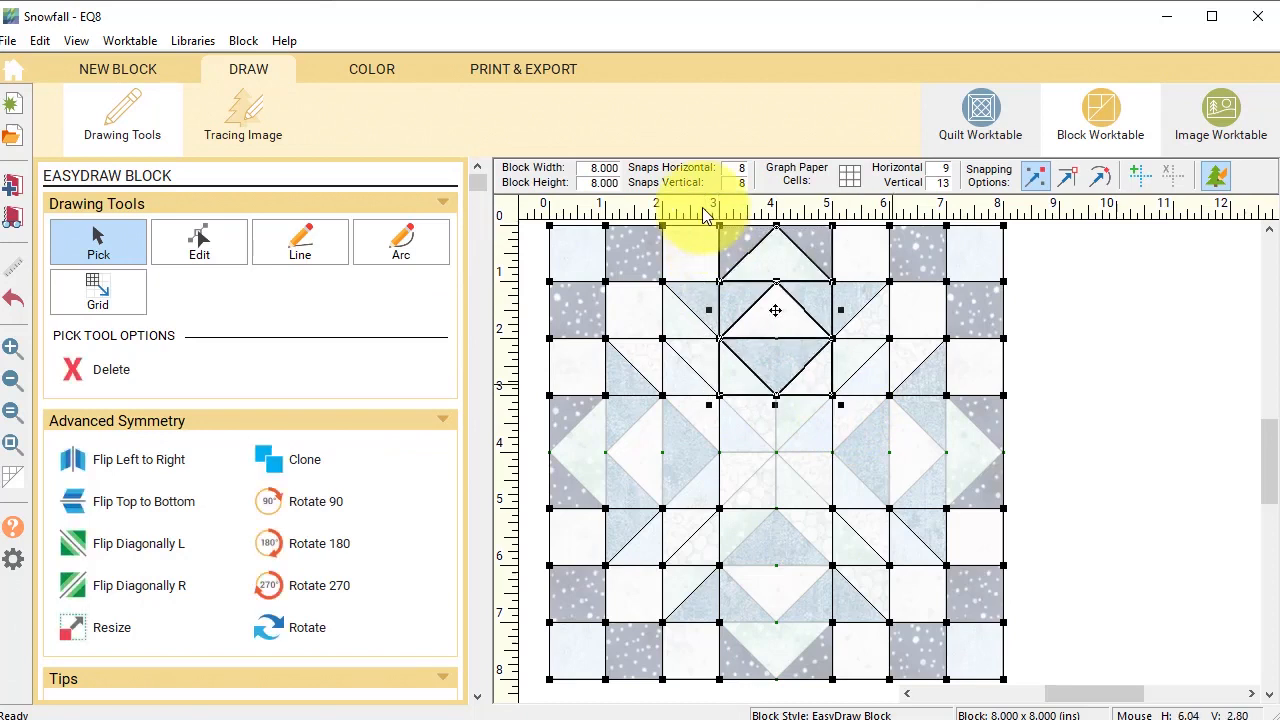
left_click(305, 463)
left_click(309, 501)
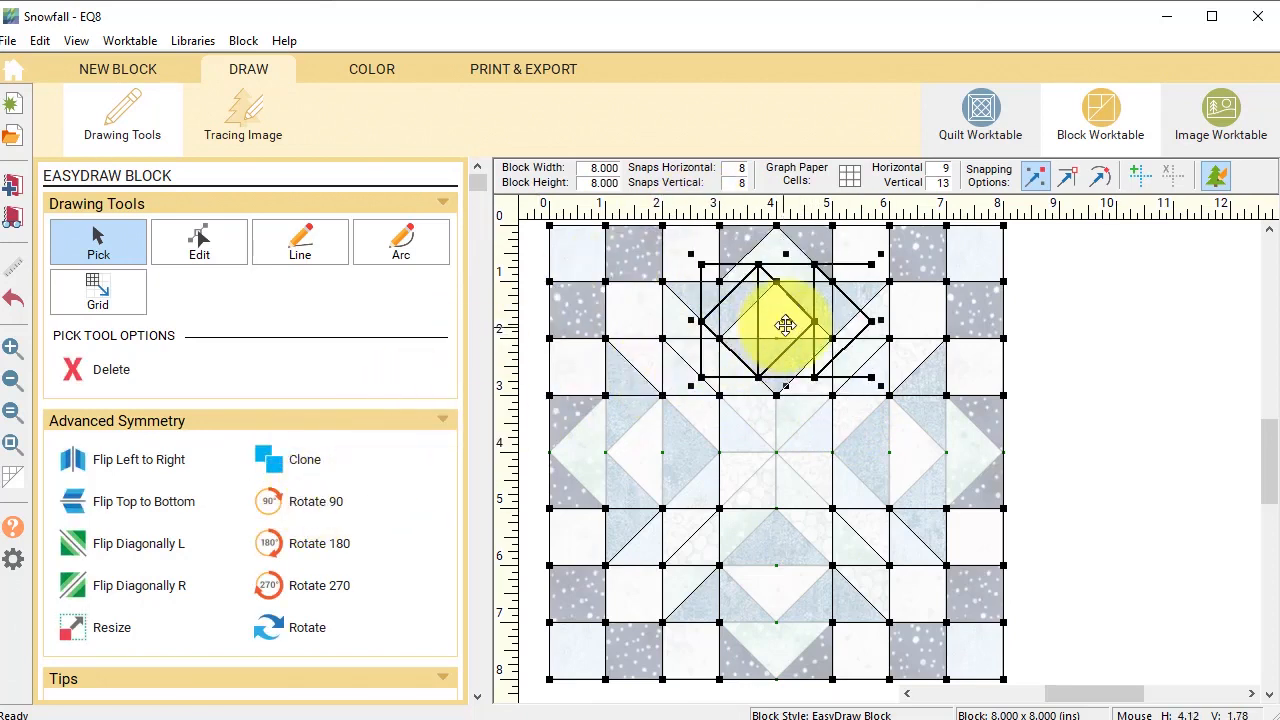
mouse_move(785, 325)
left_mouse_down()
mouse_move(894, 391)
mouse_move(917, 452)
left_mouse_up()
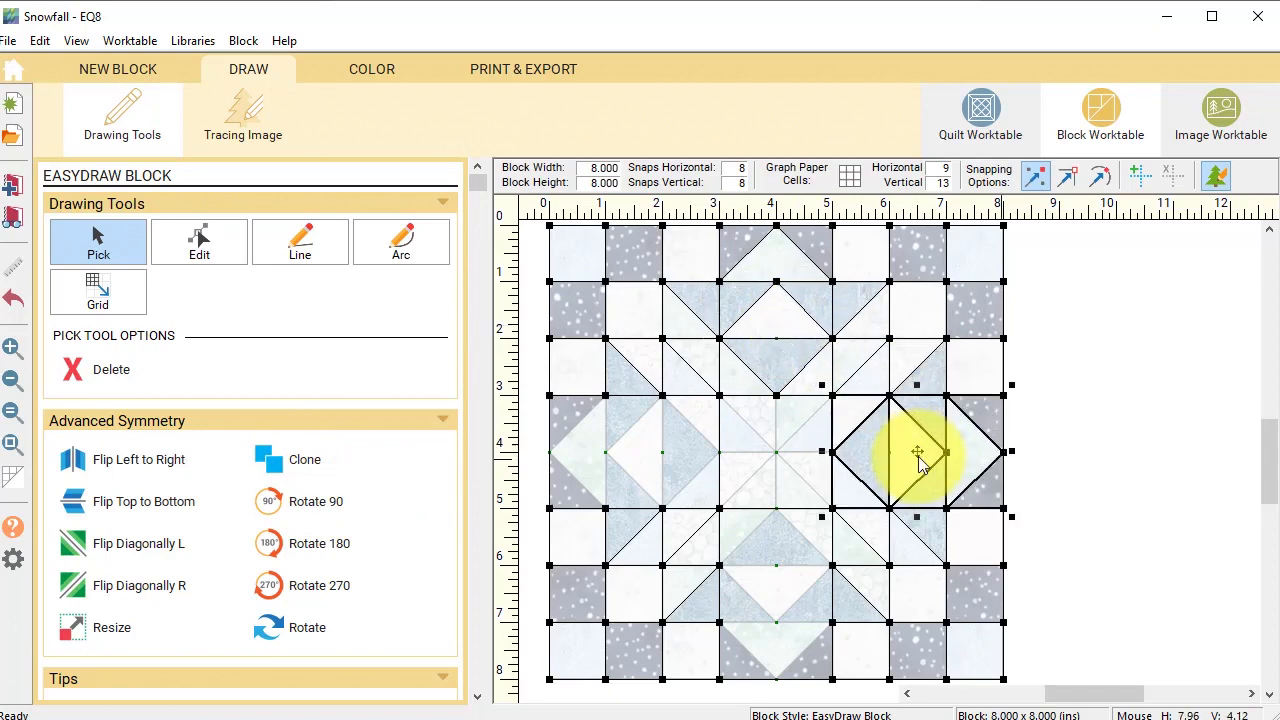
Place further clones of the flying-geese unit, each rotated another 90 degrees, in the bottom centre and left centre sections
left_click(311, 456)
left_click(324, 501)
left_click_drag(929, 465, 776, 593)
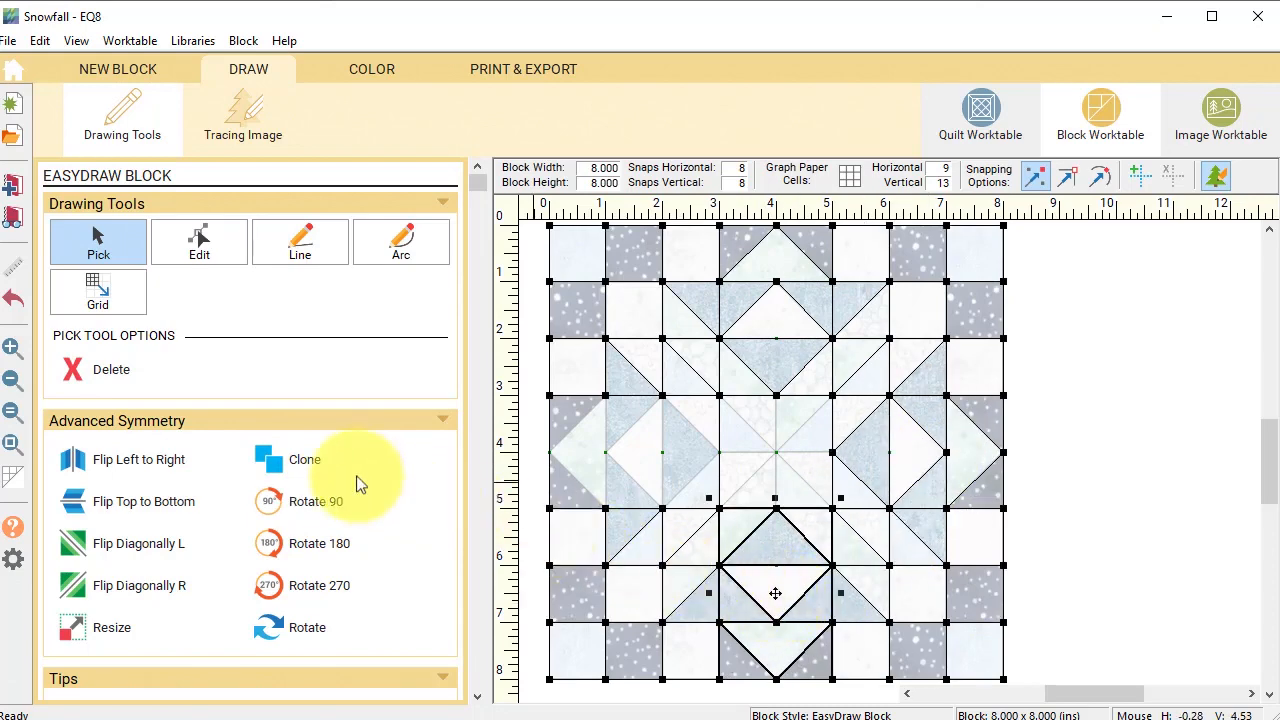
left_click(312, 464)
left_click(318, 500)
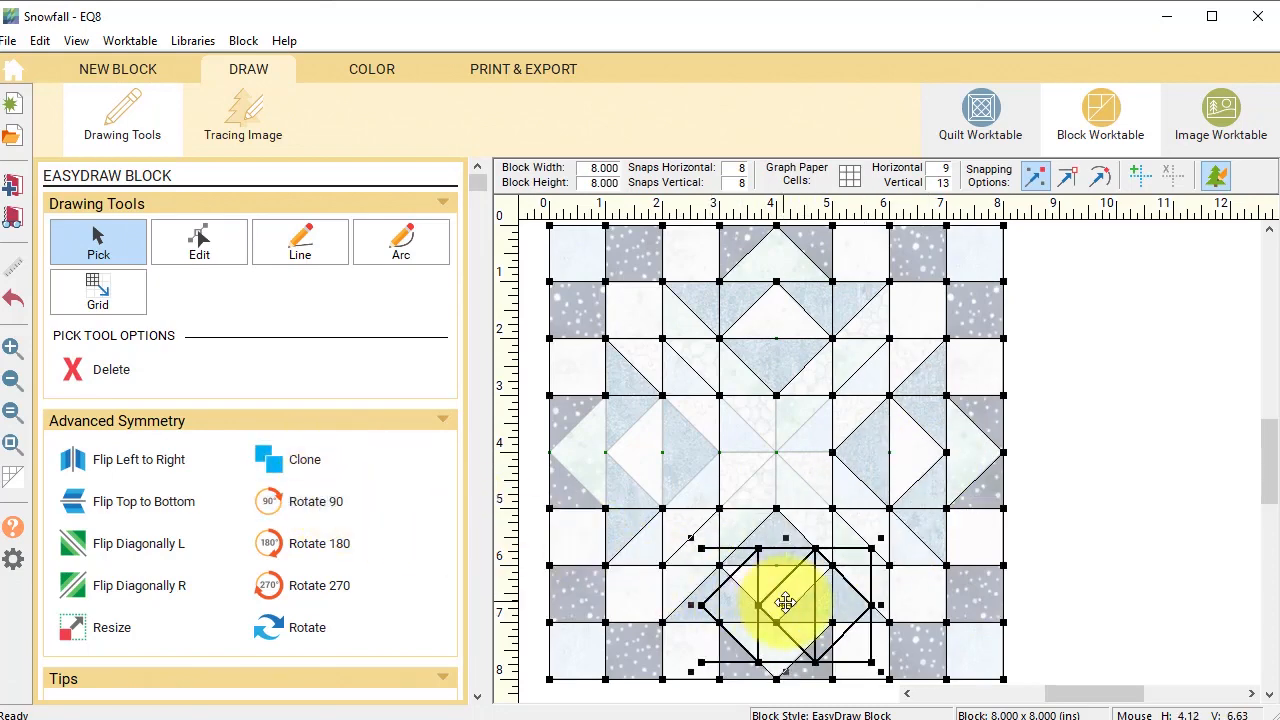
left_click_drag(785, 602, 634, 451)
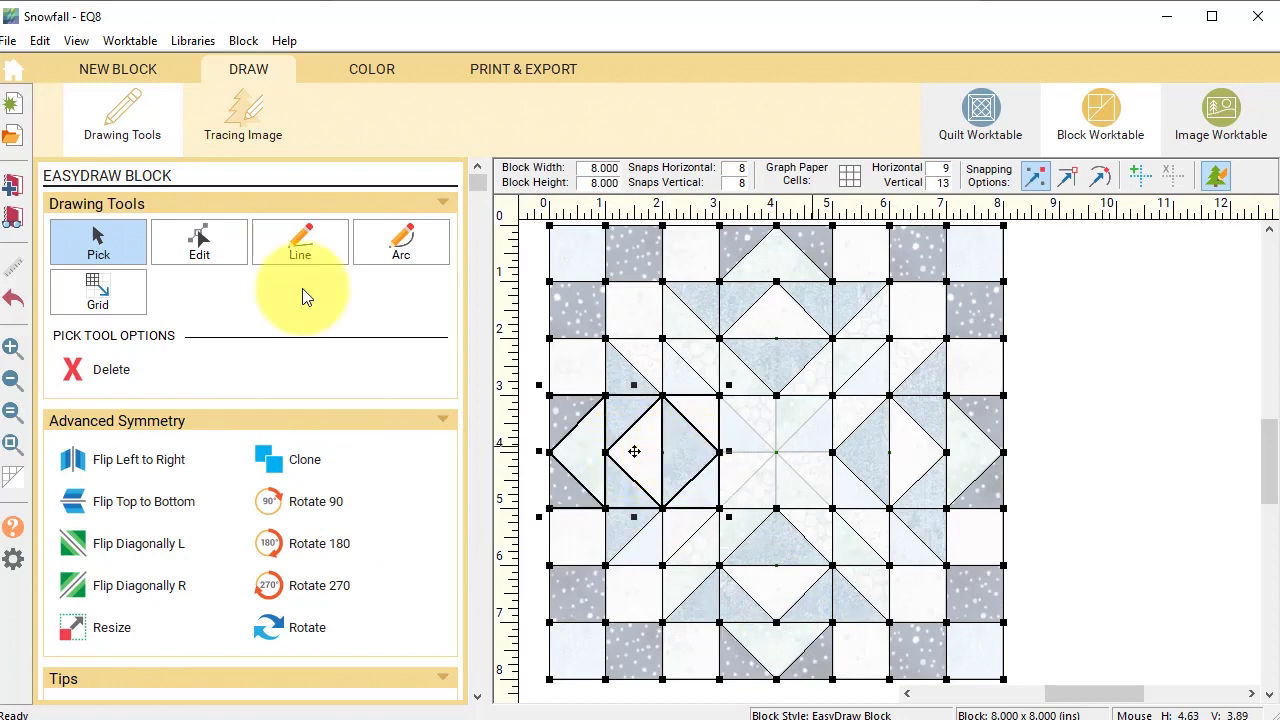
Divide the block's centre square with a grid of 2 columns and 2 rows
left_click(112, 298)
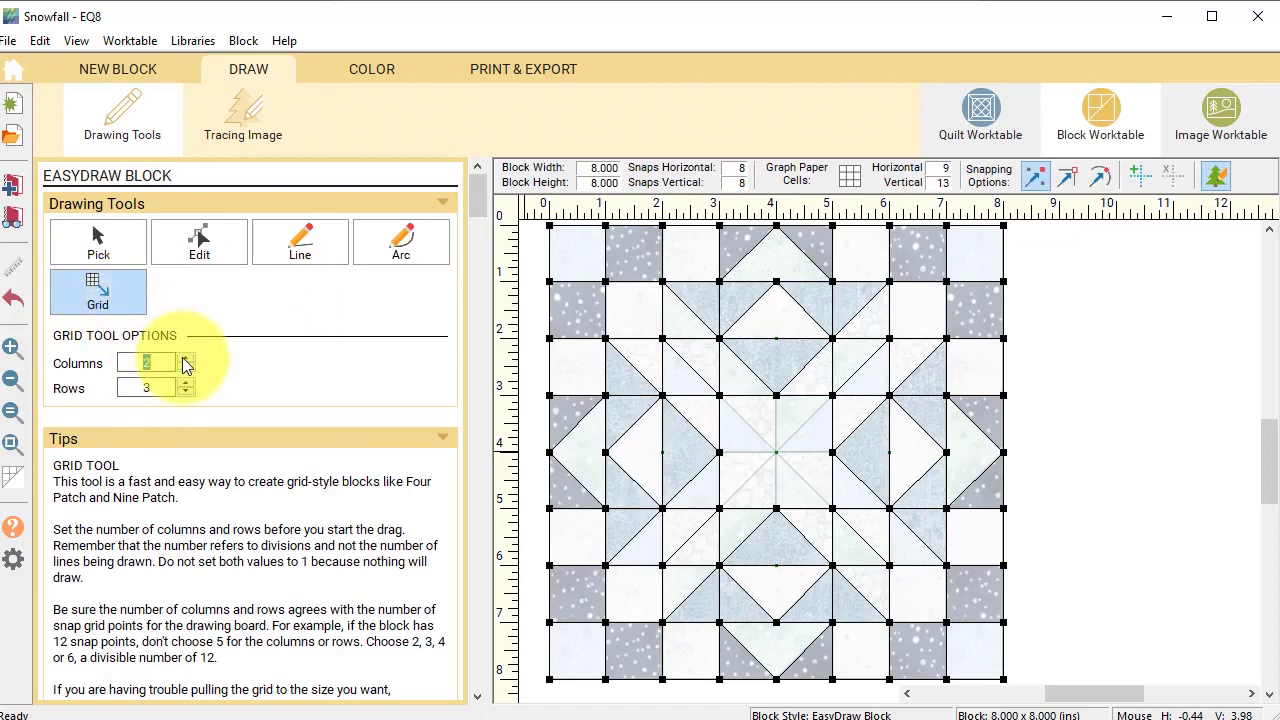
left_click(184, 359)
left_click(186, 392)
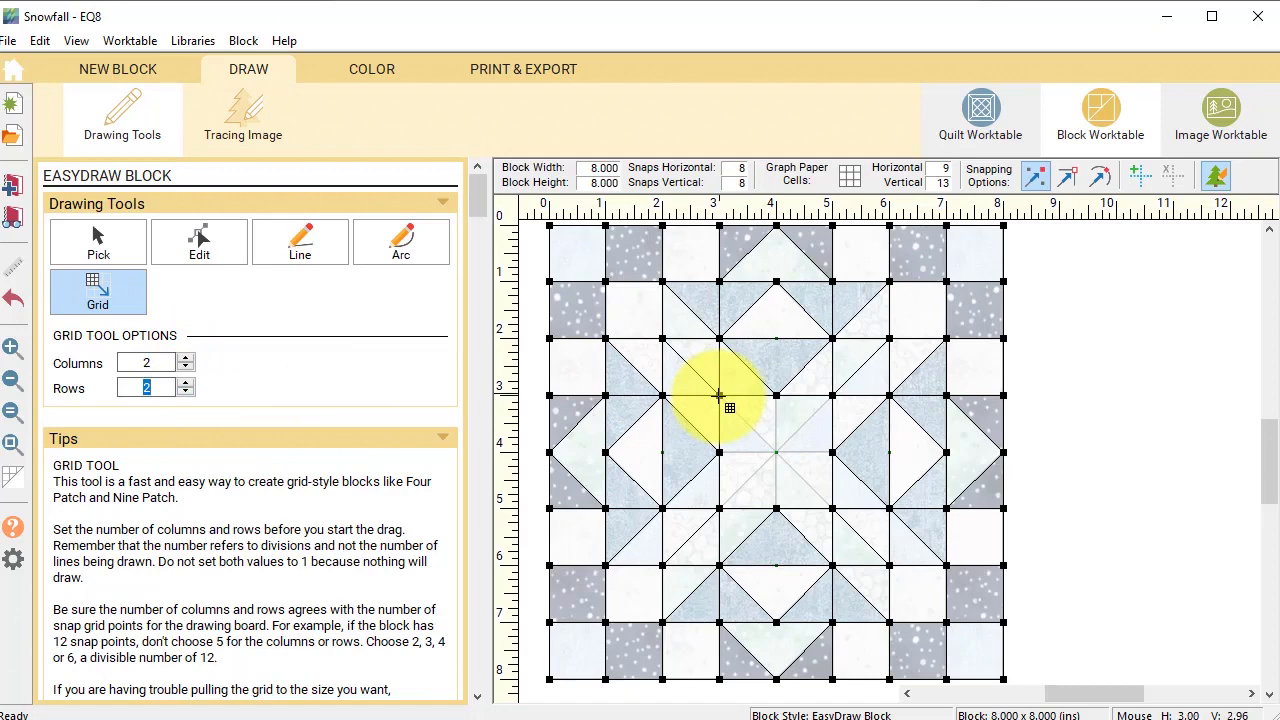
mouse_move(718, 396)
left_mouse_down()
mouse_move(730, 425)
mouse_move(845, 517)
mouse_move(833, 509)
left_mouse_up()
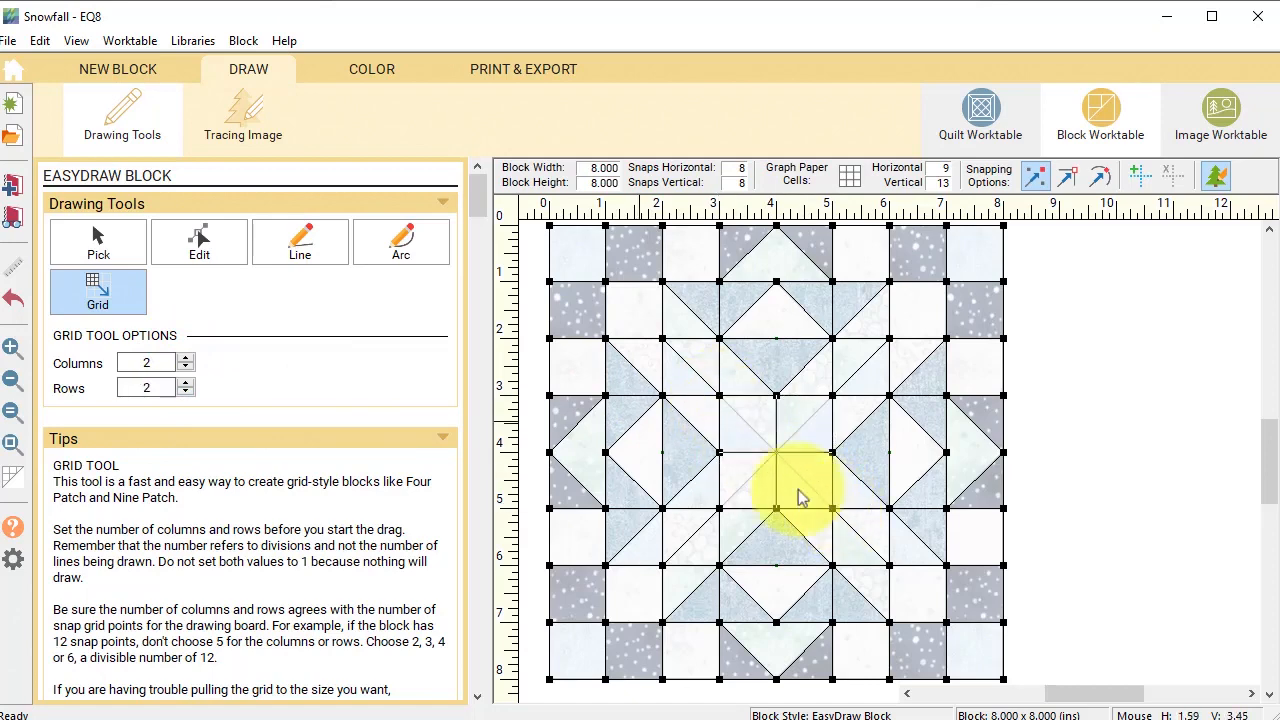
Draw both corner-to-corner diagonals across the block's centre square with the Line tool
left_click(305, 243)
left_click_drag(719, 395, 830, 507)
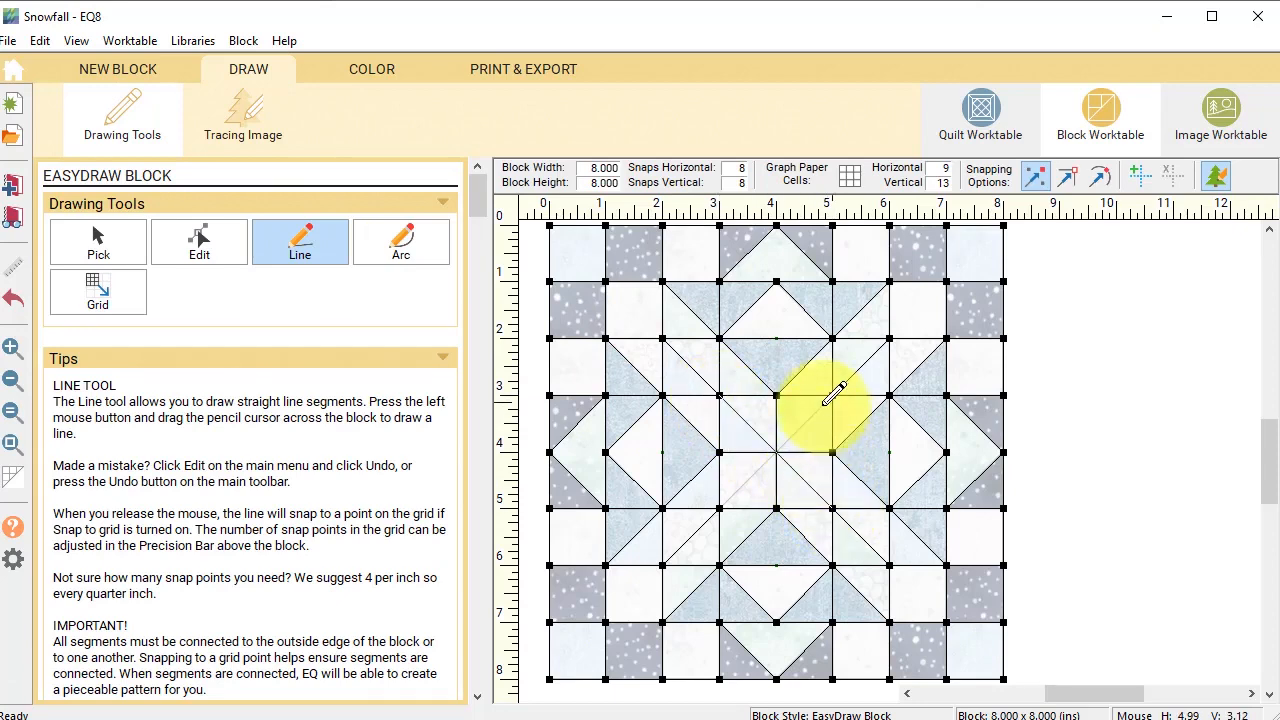
left_click_drag(833, 395, 719, 509)
Paint the squares of the block's upper-left corner unit with navy dotted, pale blue and white speckled fabrics to start colouring the block
left_click(370, 69)
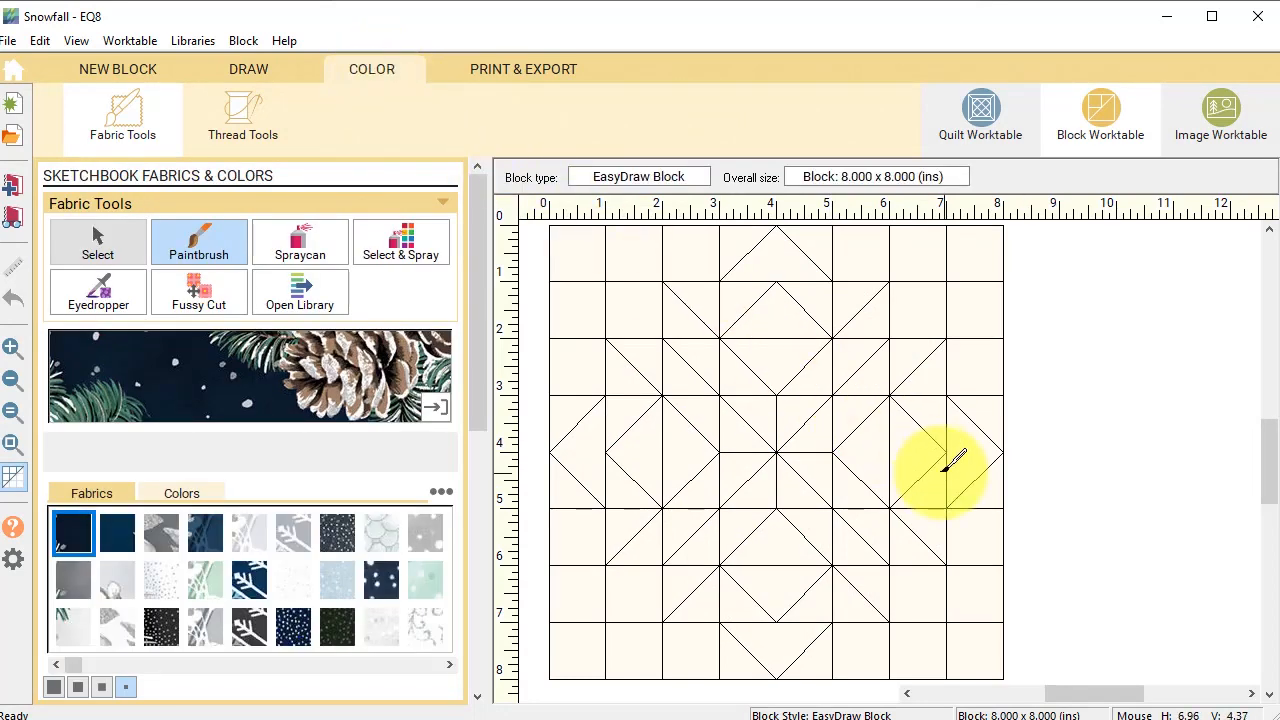
left_click(293, 627)
left_click(634, 253)
left_click(577, 309)
left_click(337, 580)
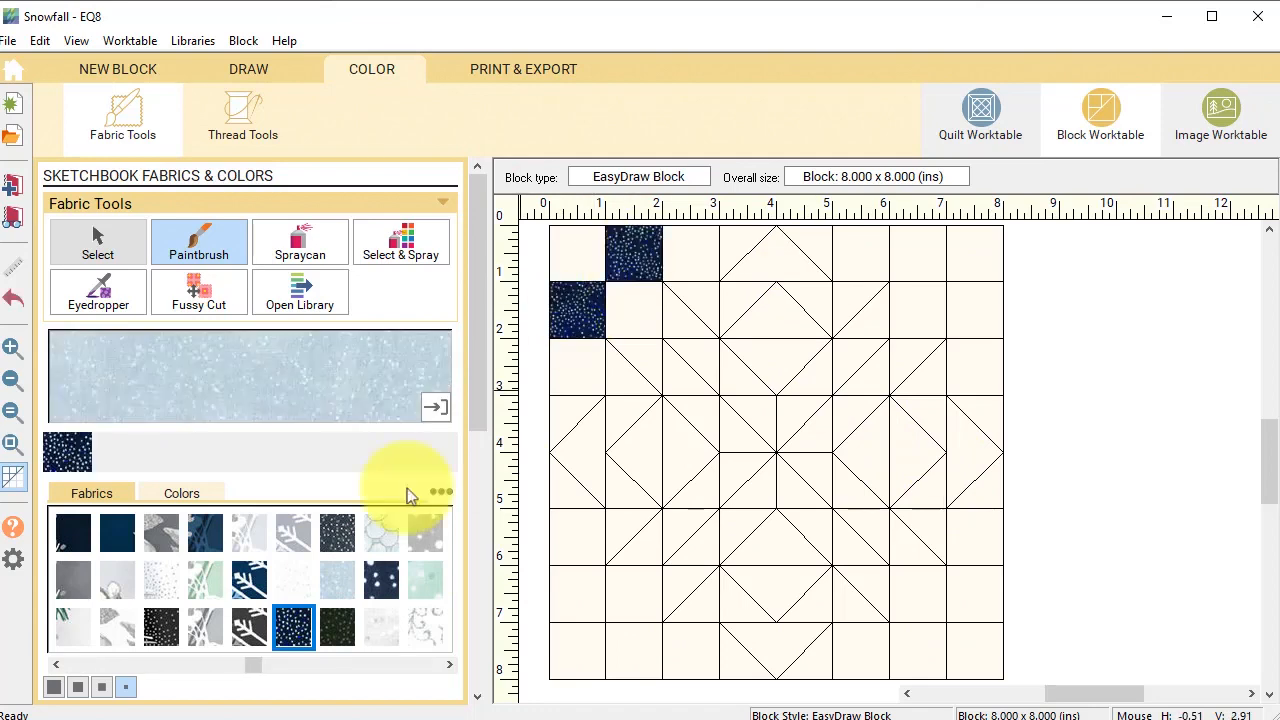
left_click(577, 253)
left_click(382, 627)
left_click(577, 366)
left_click(634, 309)
left_click(685, 267)
Fill the half-square triangles of the upper-left corner unit with medium blue, mint, white scroll, light blue and pebble-print fabrics
left_click(406, 664)
left_click(425, 532)
left_click(623, 378)
left_click(702, 300)
left_click(249, 580)
left_click(688, 320)
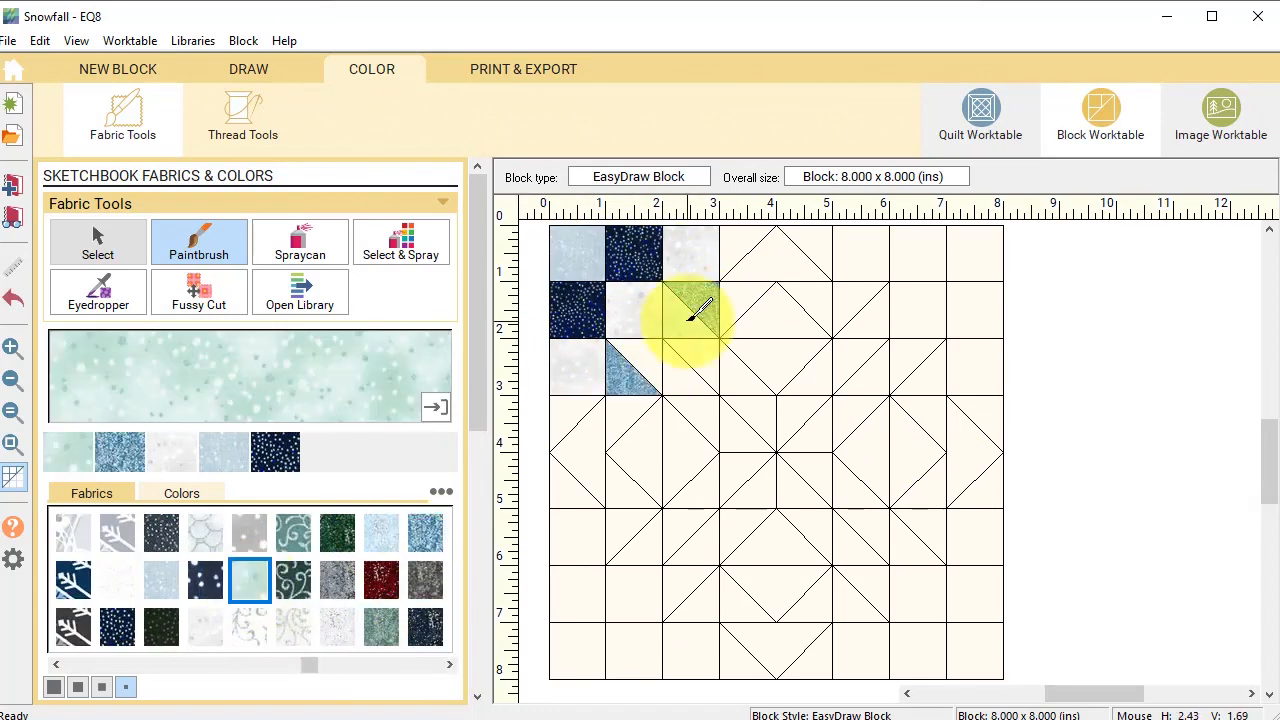
left_click(249, 627)
left_click(696, 376)
left_click(249, 580)
left_click(205, 532)
left_click(702, 360)
Paint the top centre flying geese with navy dotted outer triangles, medium blue and white speckled patches, and pick the mint fabric
left_click(117, 627)
left_click(740, 243)
left_click(808, 243)
left_click(337, 457)
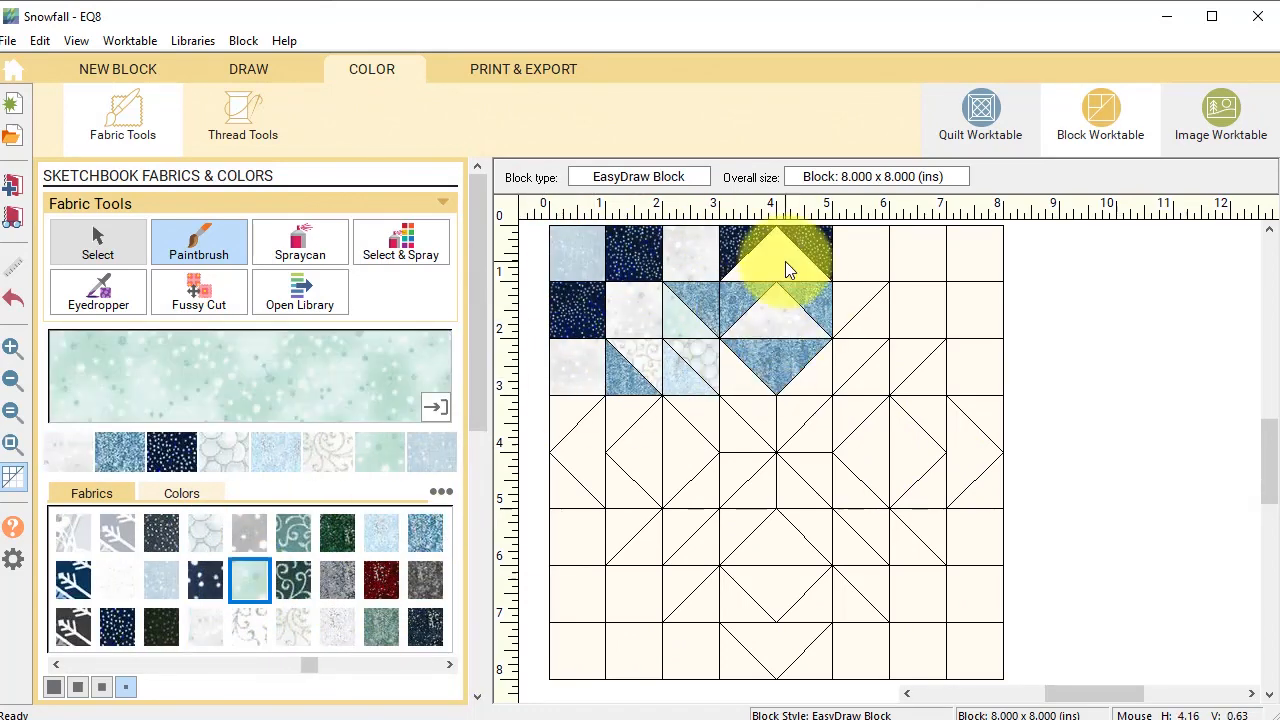
Fill the centre square's eight triangles with pebble-print, light blue, mint and white scroll fabrics, completing the top flying-geese unit with mint
left_click(760, 412)
left_click(762, 492)
left_click(380, 452)
left_click(752, 464)
left_click(814, 468)
left_click(171, 452)
left_click(800, 486)
left_click(380, 452)
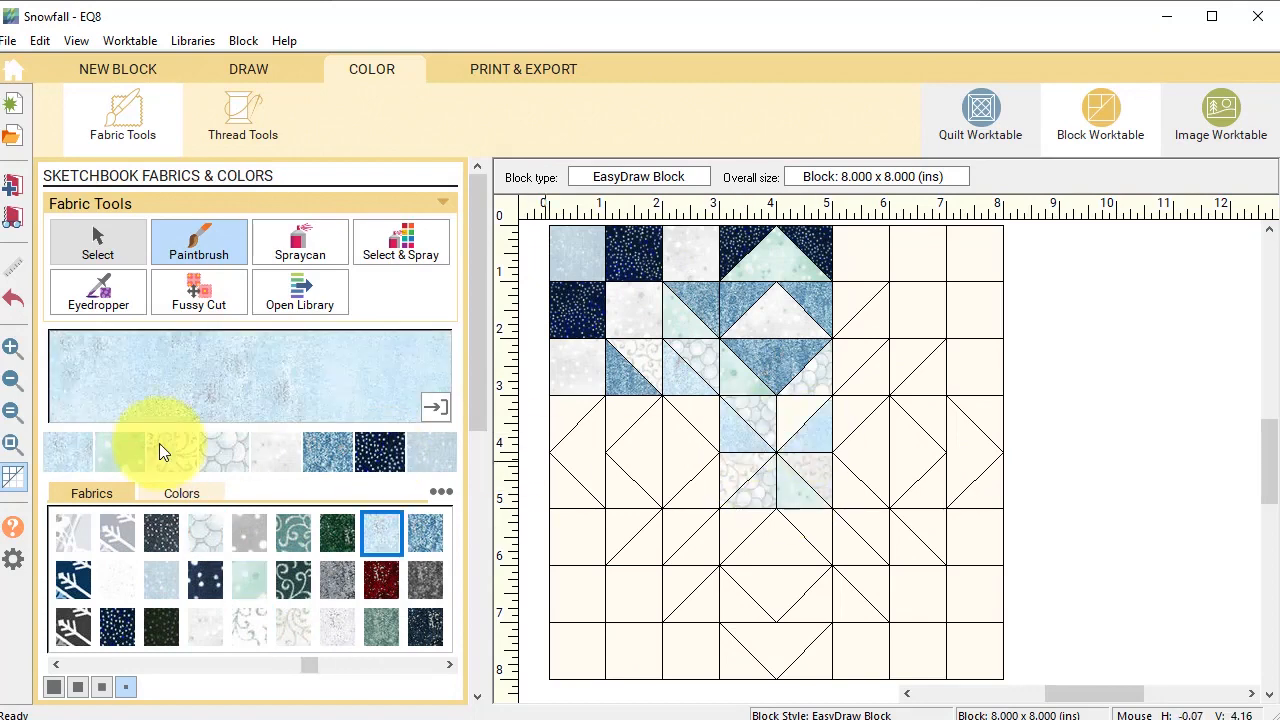
Paint the block's three remaining corner squares pale blue and the squares adjoining them navy dotted
left_click(577, 650)
left_click(975, 650)
left_click(430, 451)
left_click(918, 253)
left_click(975, 310)
left_click(975, 593)
left_click(918, 650)
left_click(577, 593)
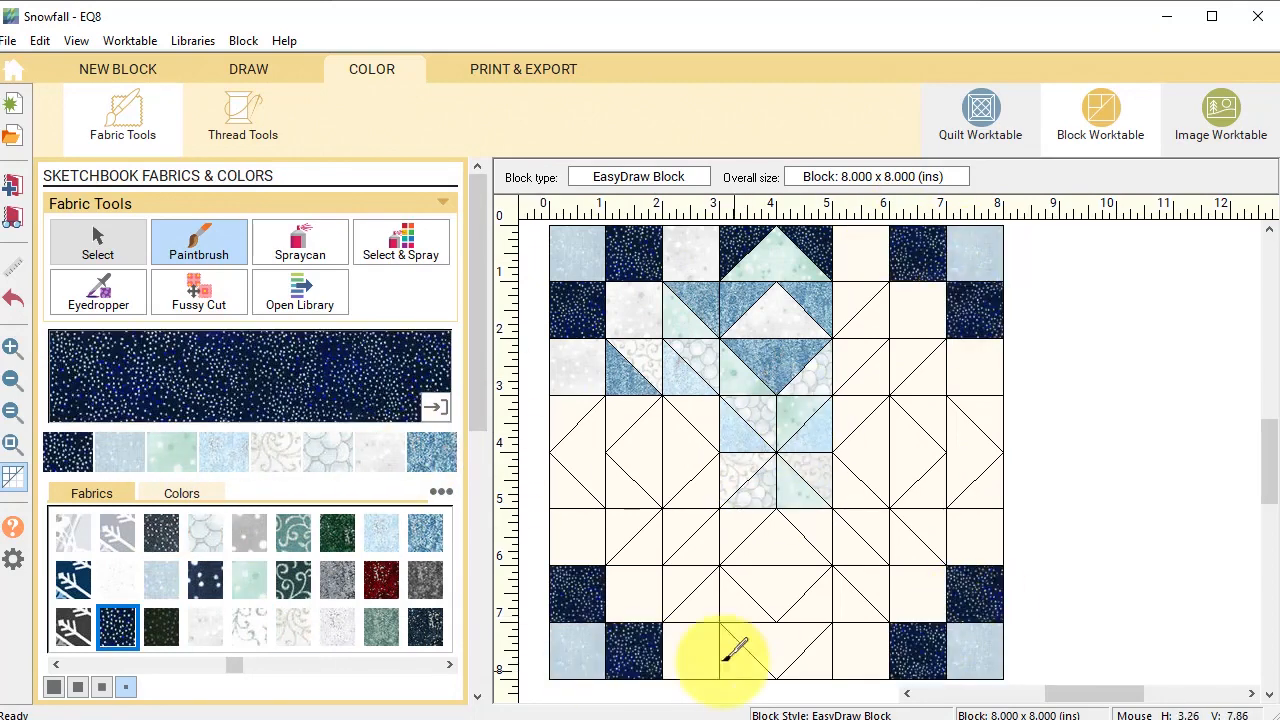
Fill the remaining plain background squares of the other three corner units with the white speckled fabric
left_click(586, 534)
left_click(634, 593)
left_click(691, 650)
left_click(861, 650)
left_click(918, 593)
left_click(975, 536)
left_click(975, 367)
left_click(918, 310)
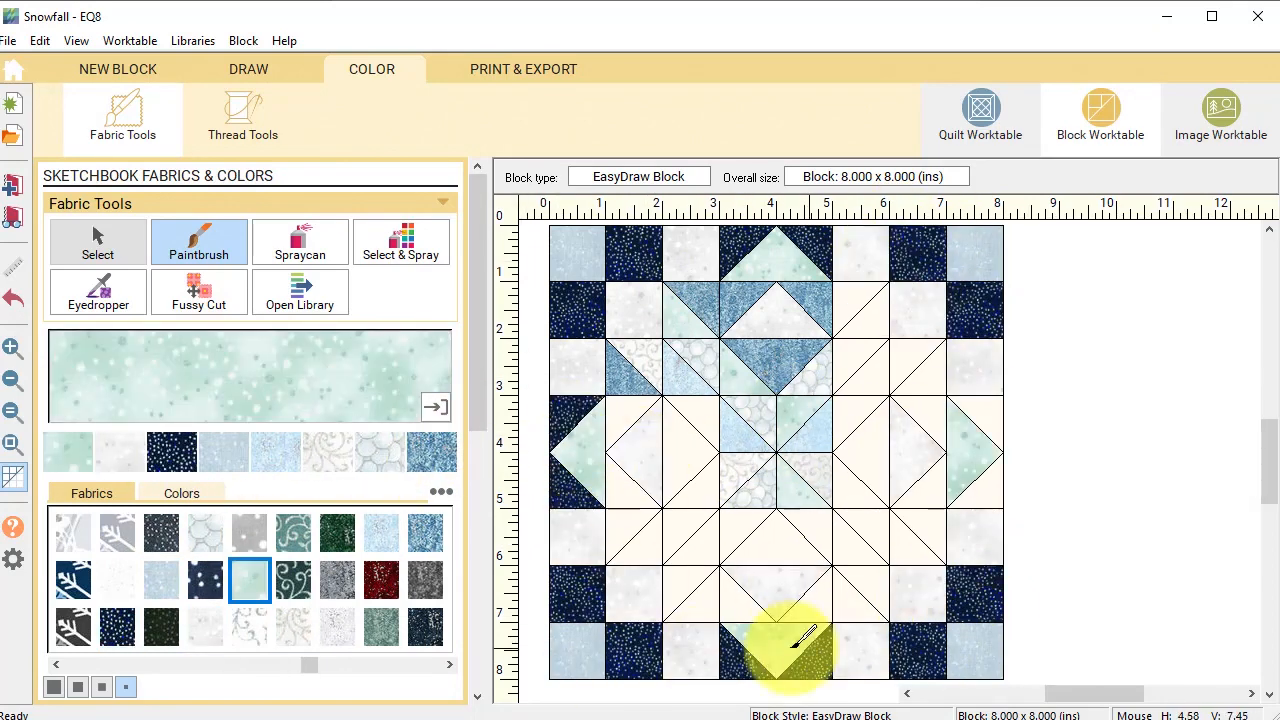
Paint mint triangles beside the lower flying geese and fill the geese and adjoining triangles with medium blue fabric
left_click(845, 555)
left_click(743, 523)
left_click(425, 532)
left_click(776, 545)
left_click(822, 605)
left_click(850, 605)
left_click(740, 605)
left_click(700, 605)
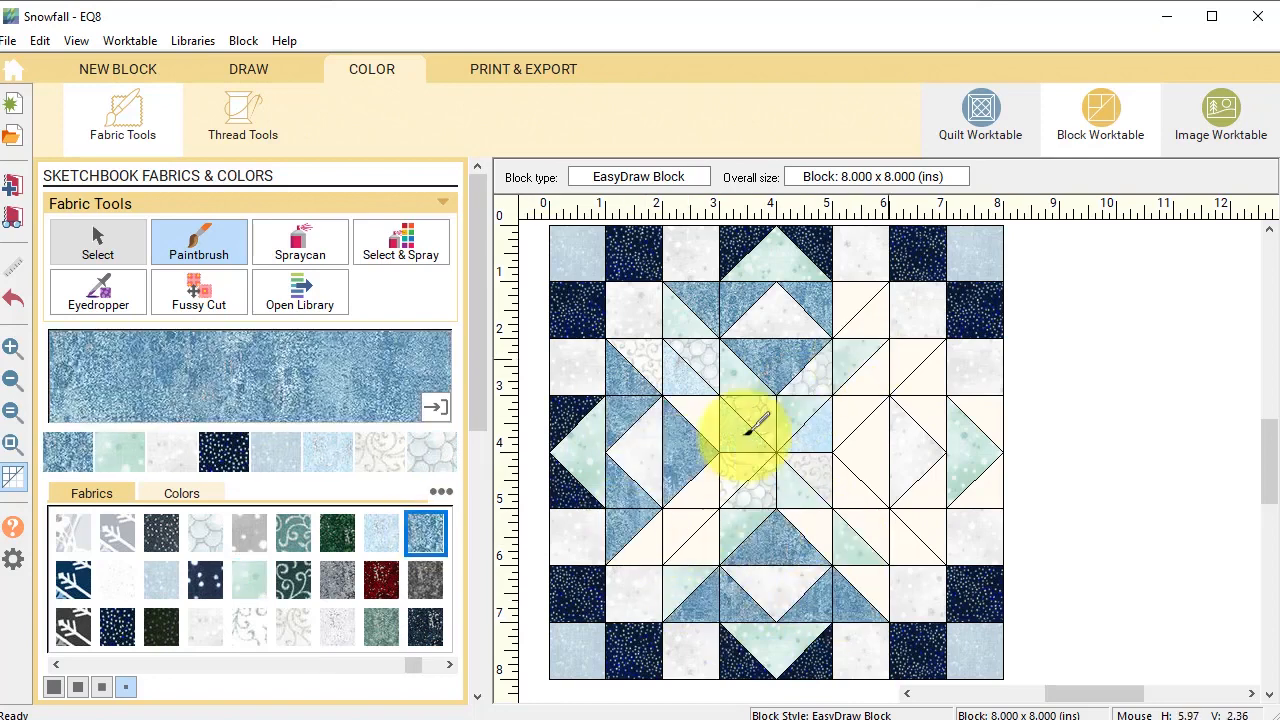
Fill the triangles of the upper-right corner unit with pebble-print, light blue and white scroll fabrics
left_click(171, 455)
left_click(871, 309)
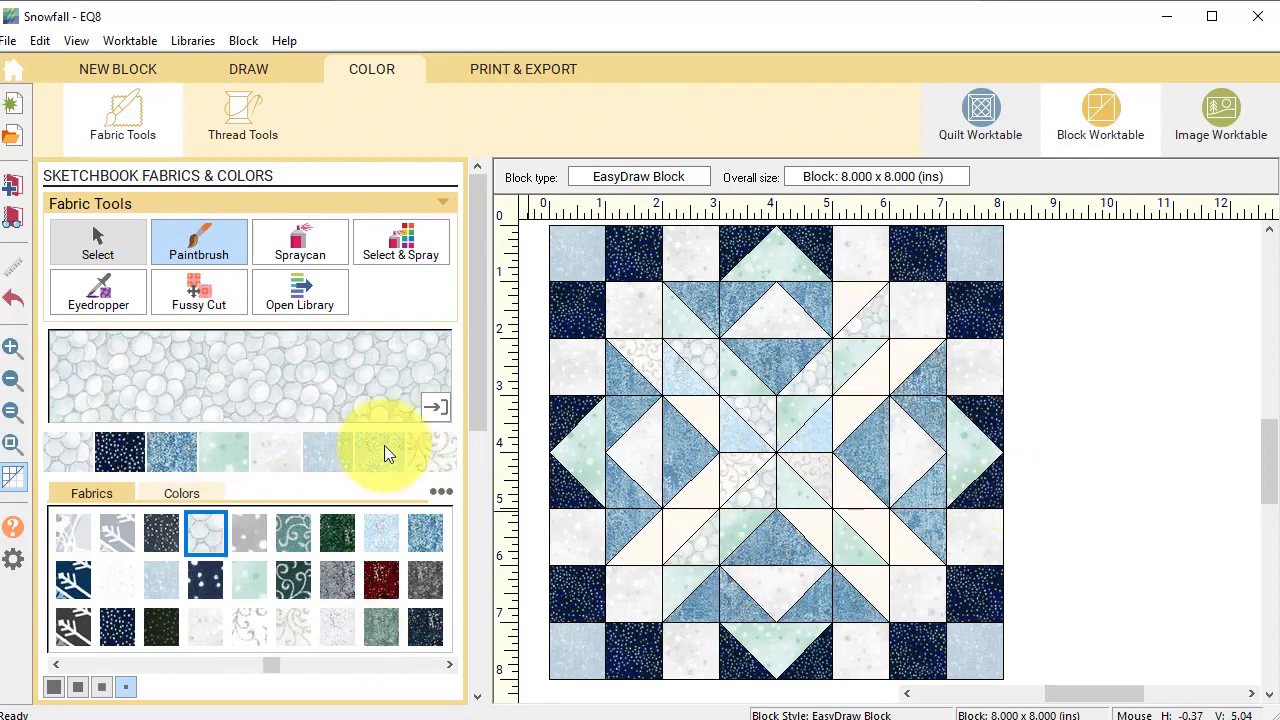
left_click(380, 445)
left_click(866, 375)
left_click(422, 446)
left_click(905, 354)
Paint the remaining triangles with white scroll, pebble-print and medium blue fabrics, and add the coloured block to the project sketchbook
left_click(855, 525)
left_click(703, 418)
left_click(205, 532)
left_click(815, 530)
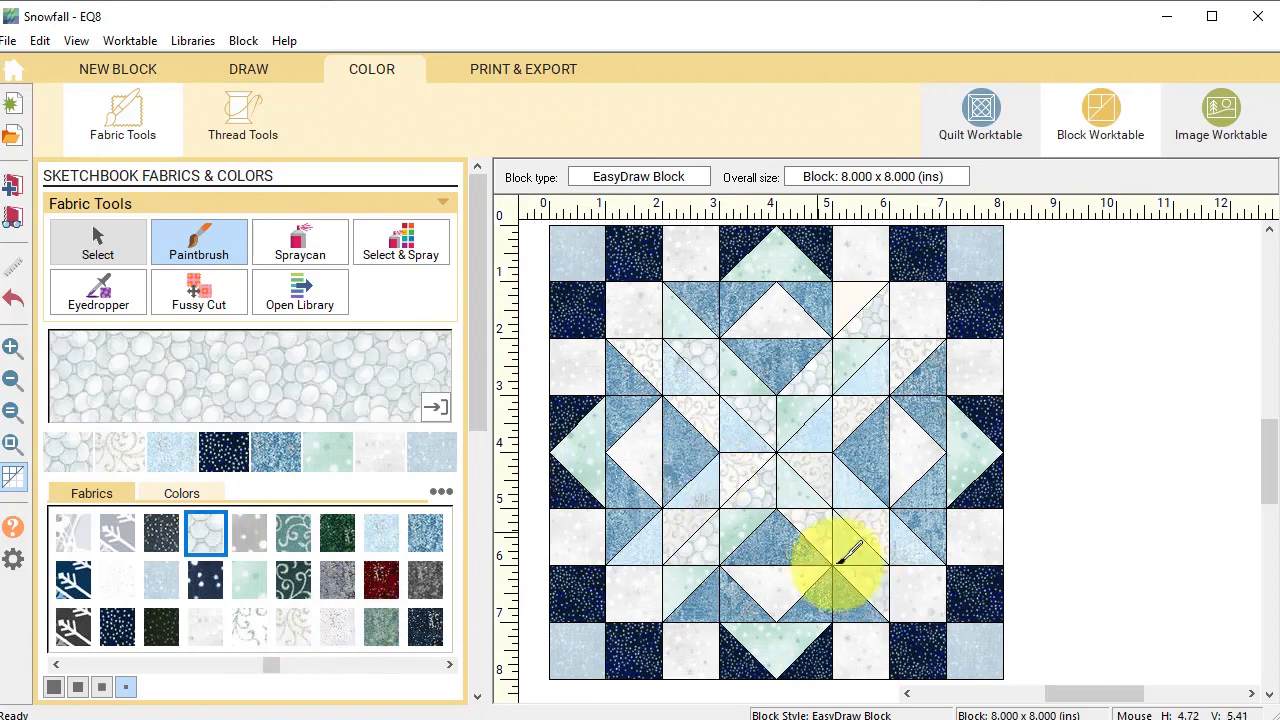
left_click(276, 450)
left_click(743, 338)
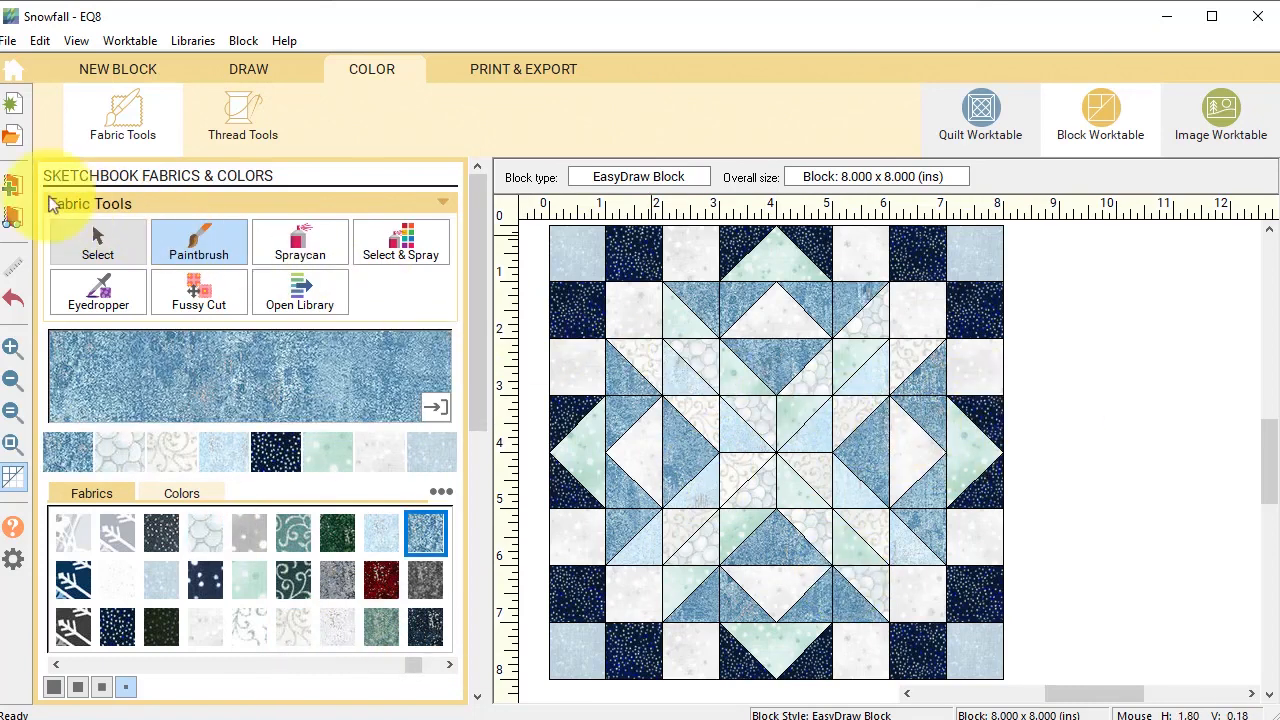
left_click(14, 188)
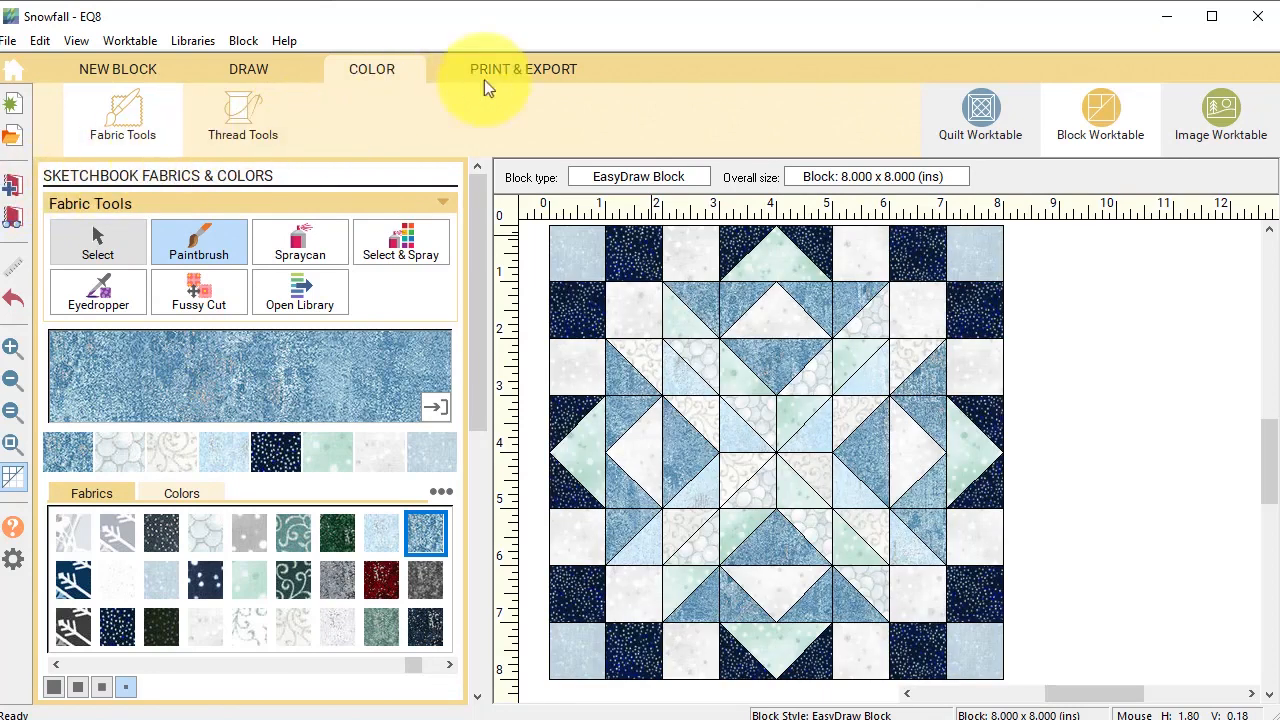
Set the block name to Snowfall for the rotary cutting chart printout and preview the chart
left_click(541, 66)
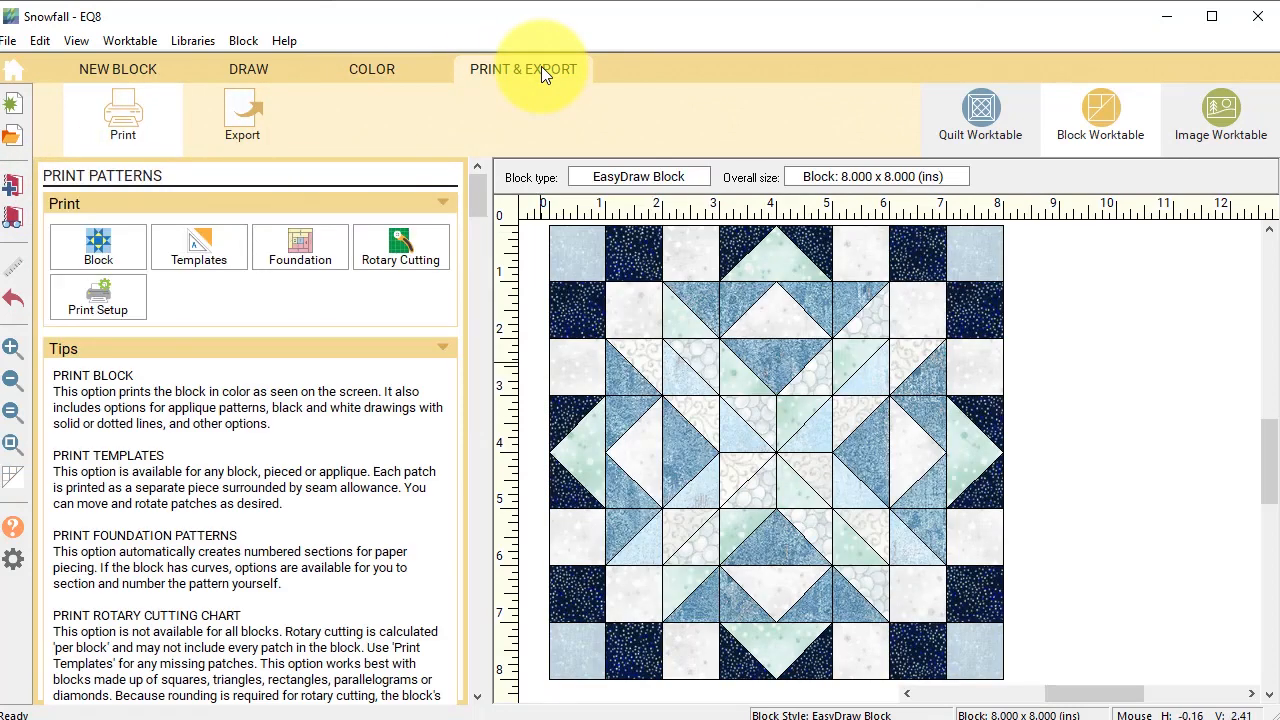
left_click(403, 250)
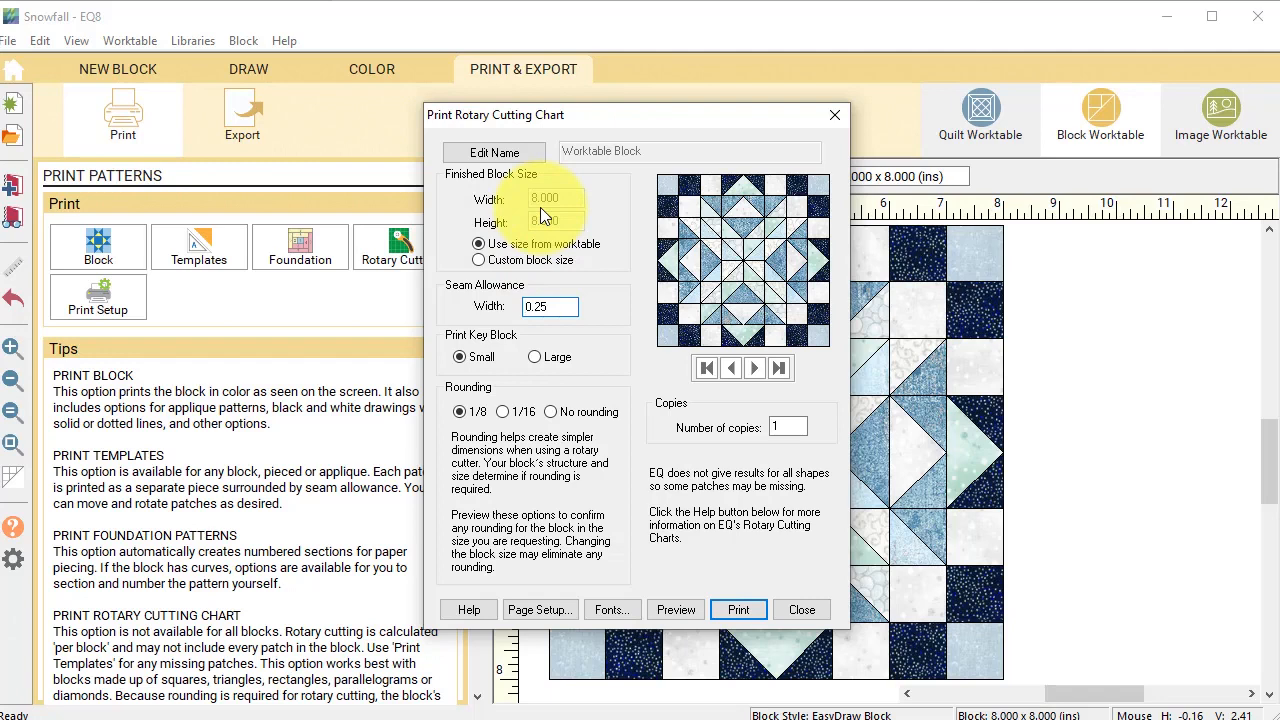
left_click(480, 155)
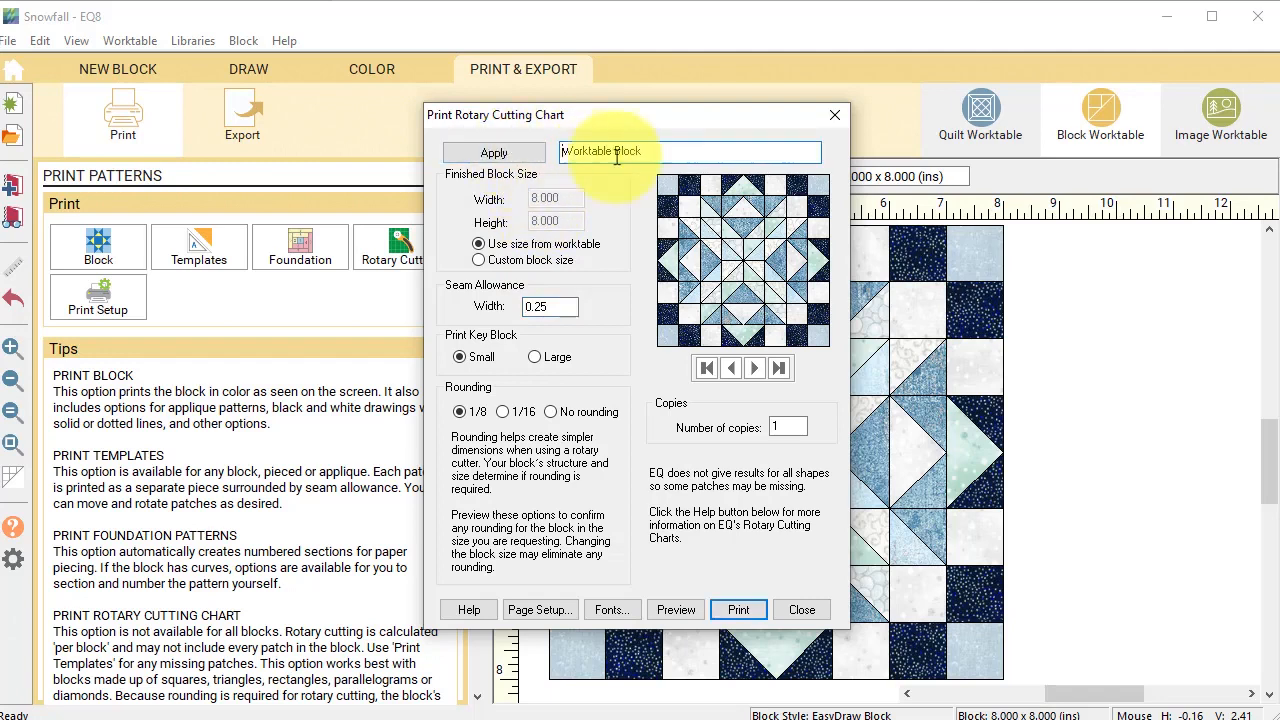
left_click_drag(686, 151, 558, 152)
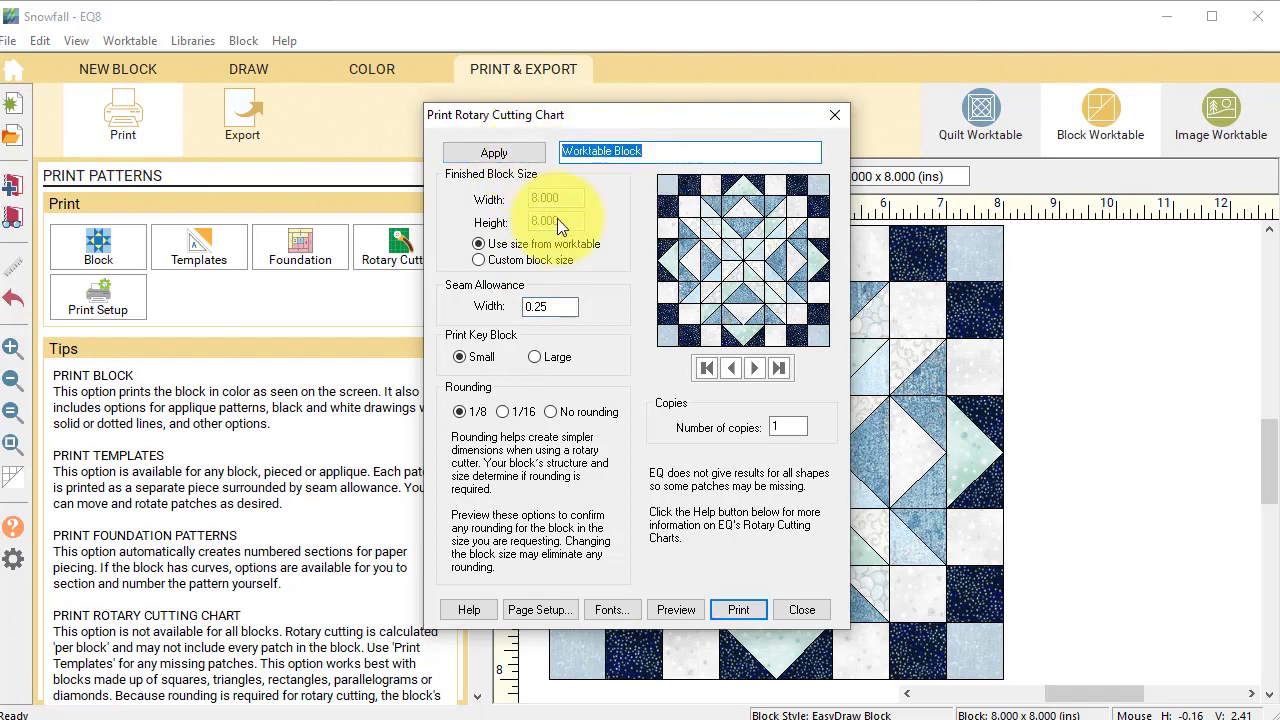
type("Snowfall")
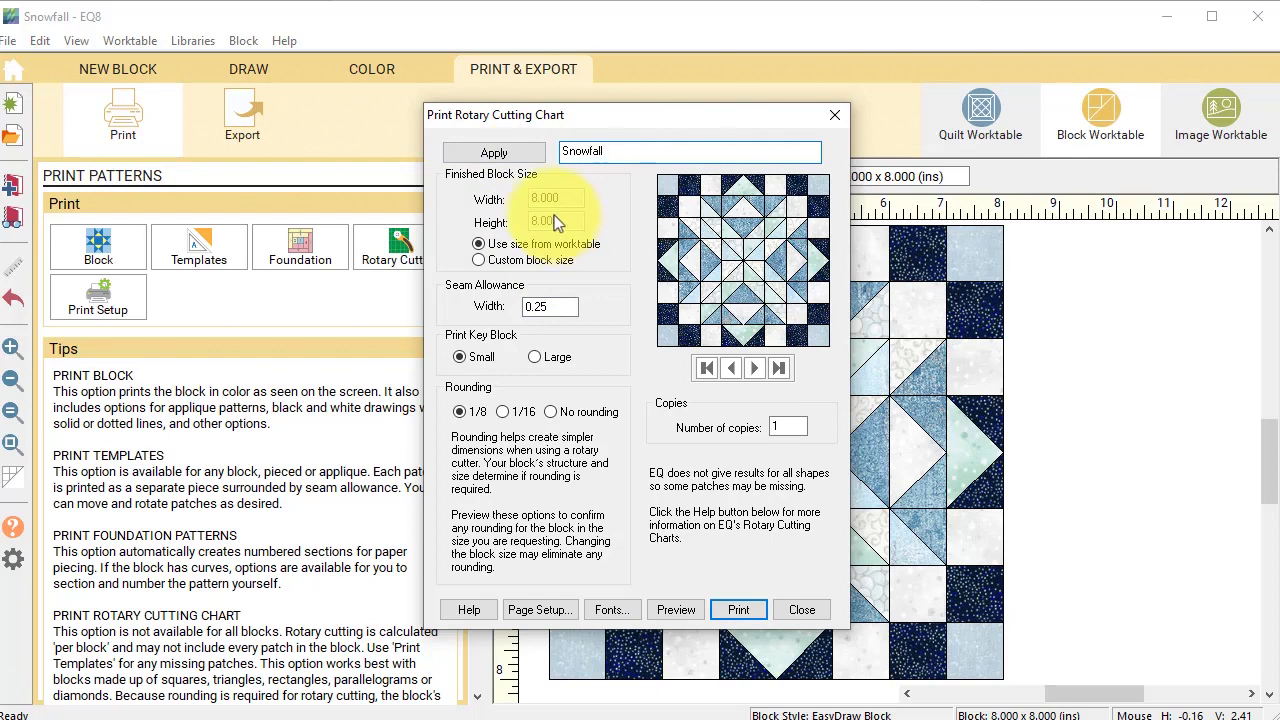
left_click(458, 152)
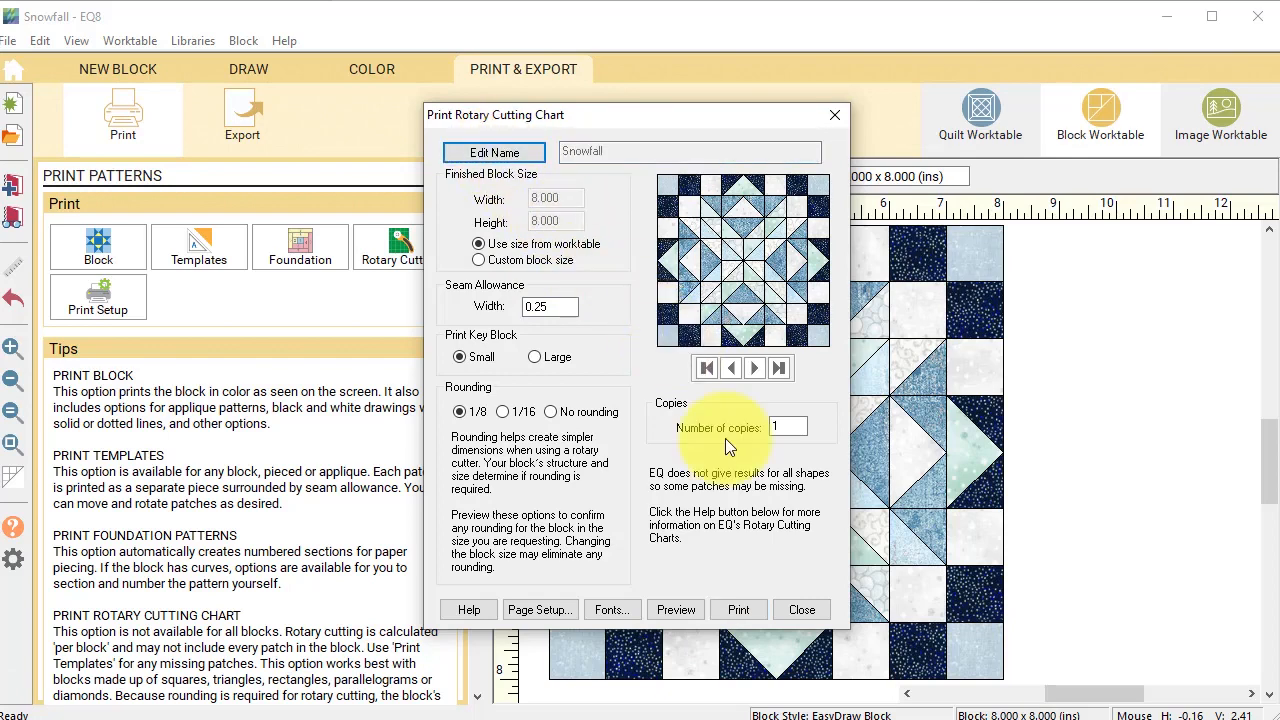
left_click(700, 612)
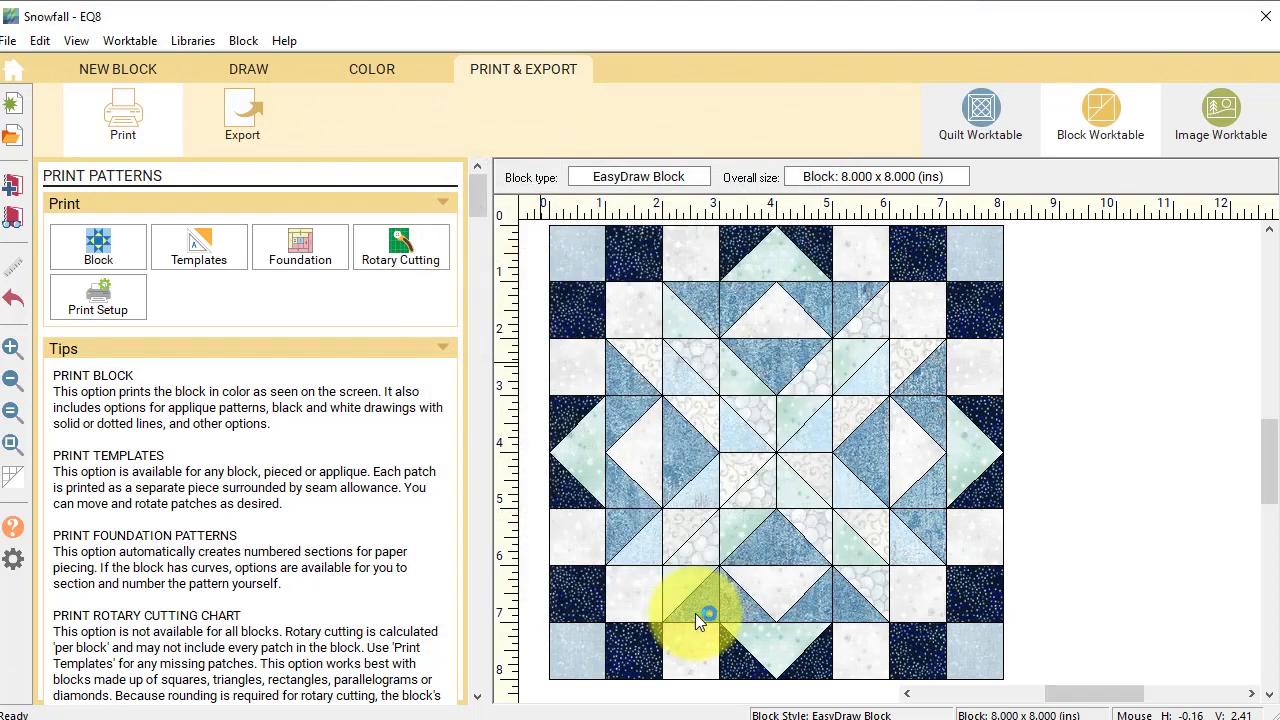